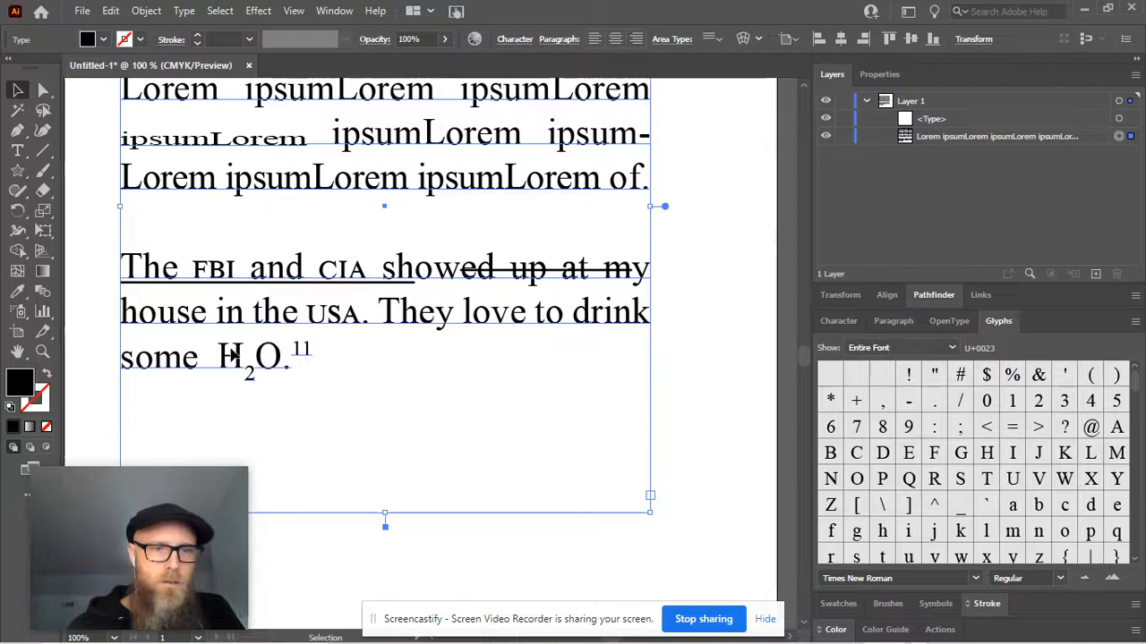
pyautogui.press('t')
pyautogui.click(251, 363)
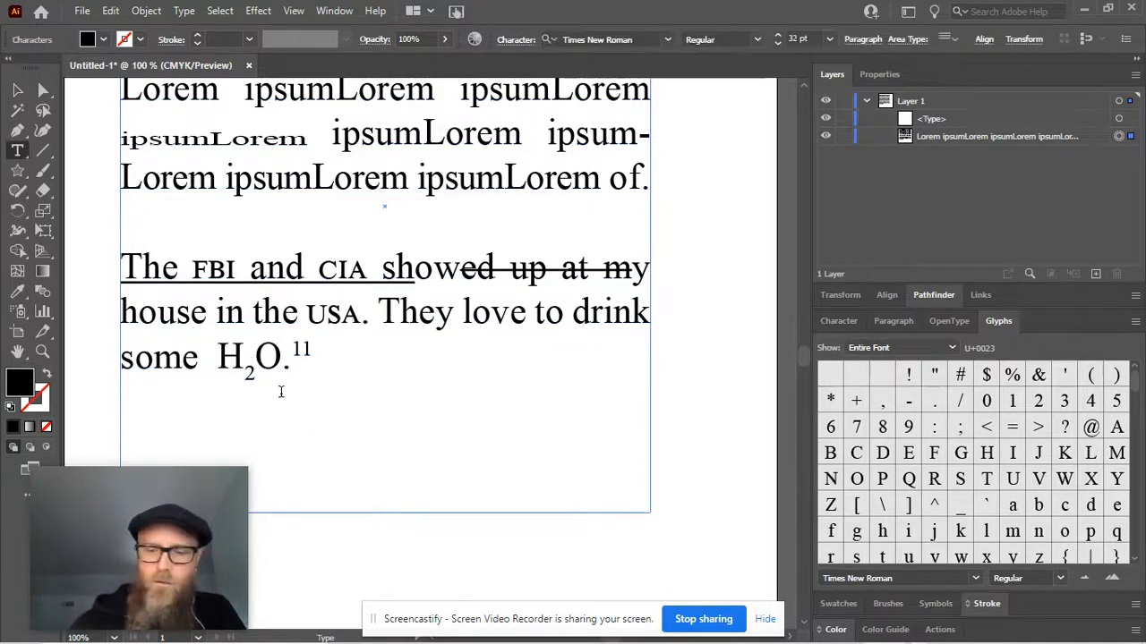
pyautogui.press('End')
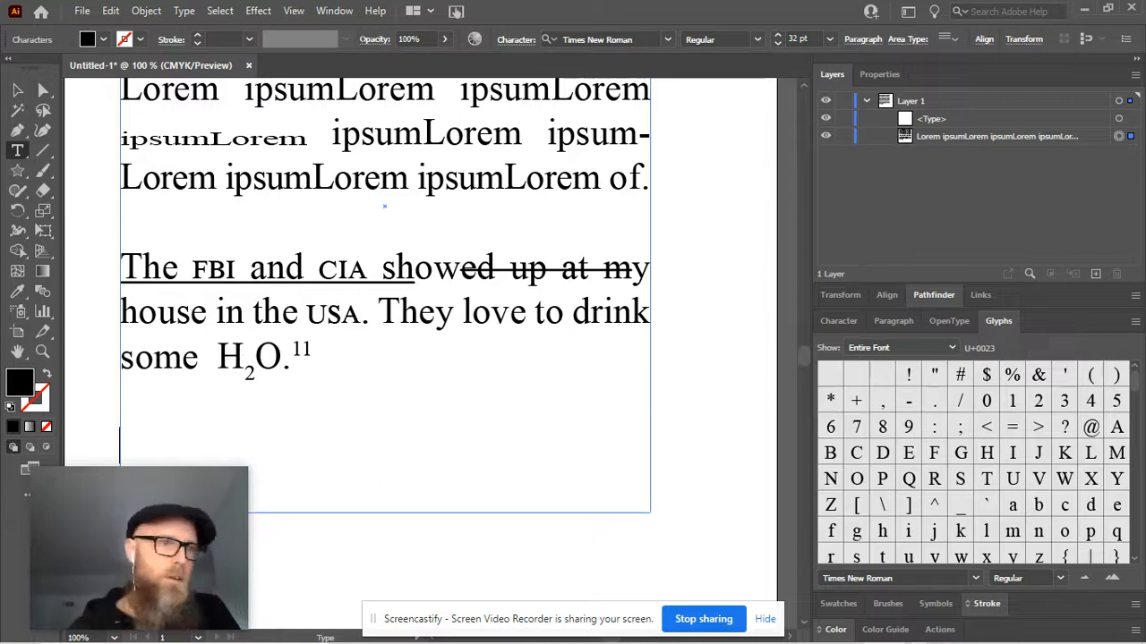
pyautogui.press('Escape')
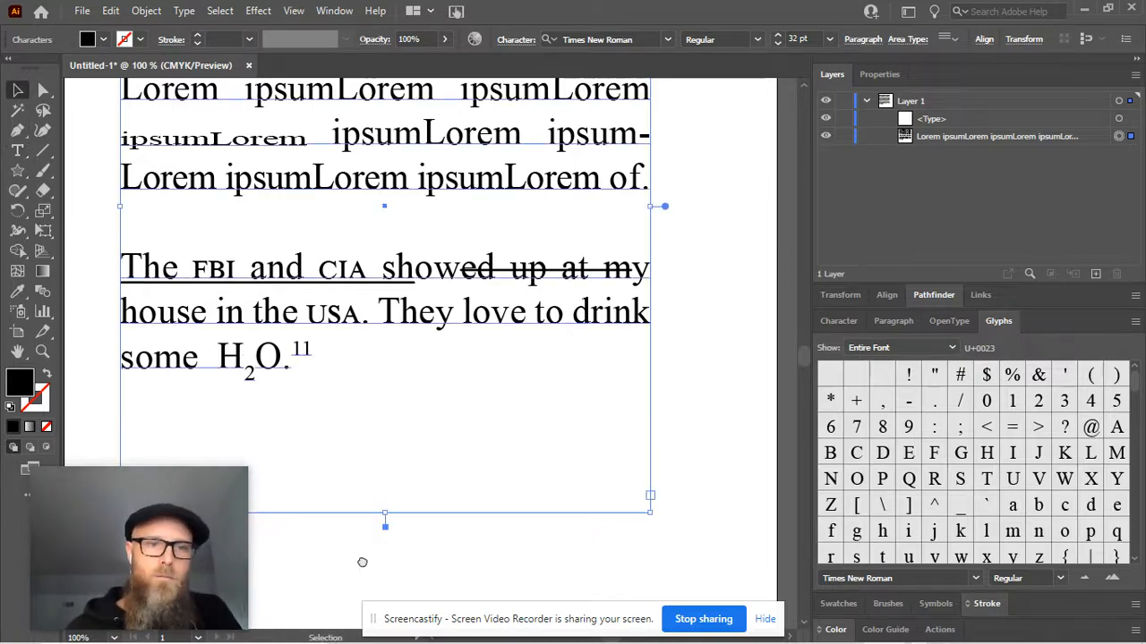
# Place the text cursor below the H₂O sentence in the text frame and remove one blank line
pyautogui.moveTo(362, 562); pyautogui.dragTo(430, 442)
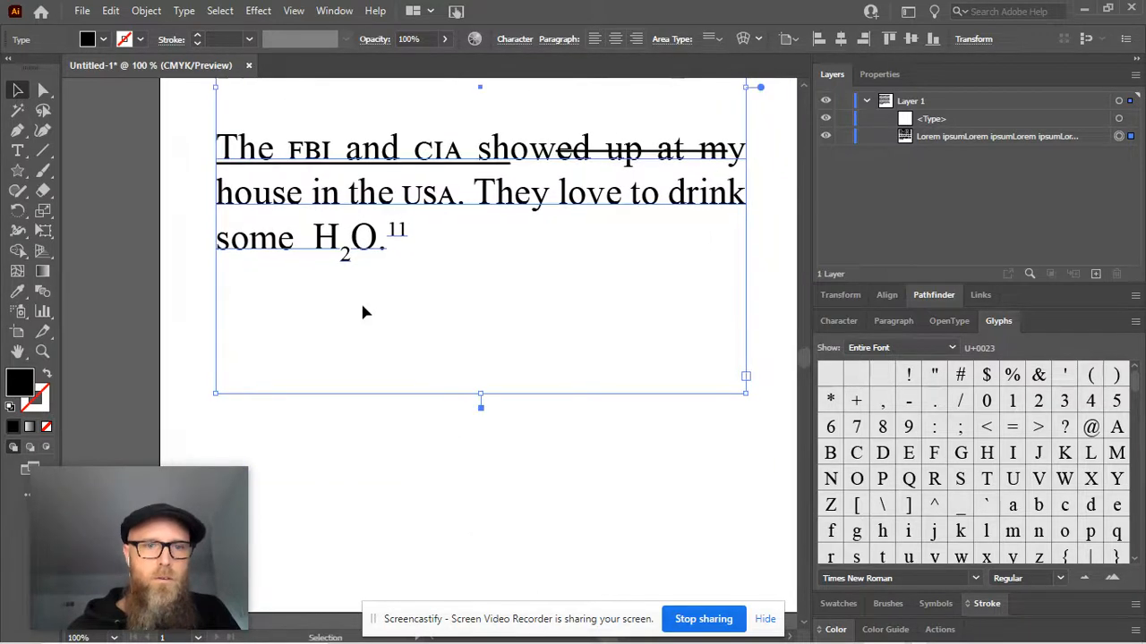
pyautogui.hotkey('ctrl', 'shift', 'a')
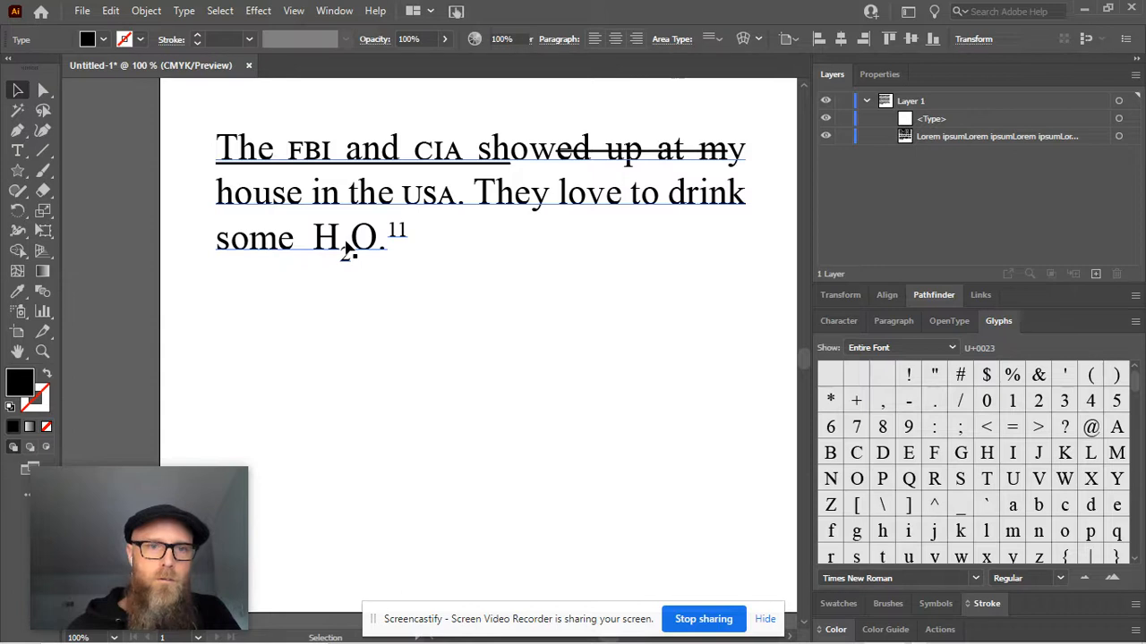
pyautogui.doubleClick(347, 248)
pyautogui.click(383, 238)
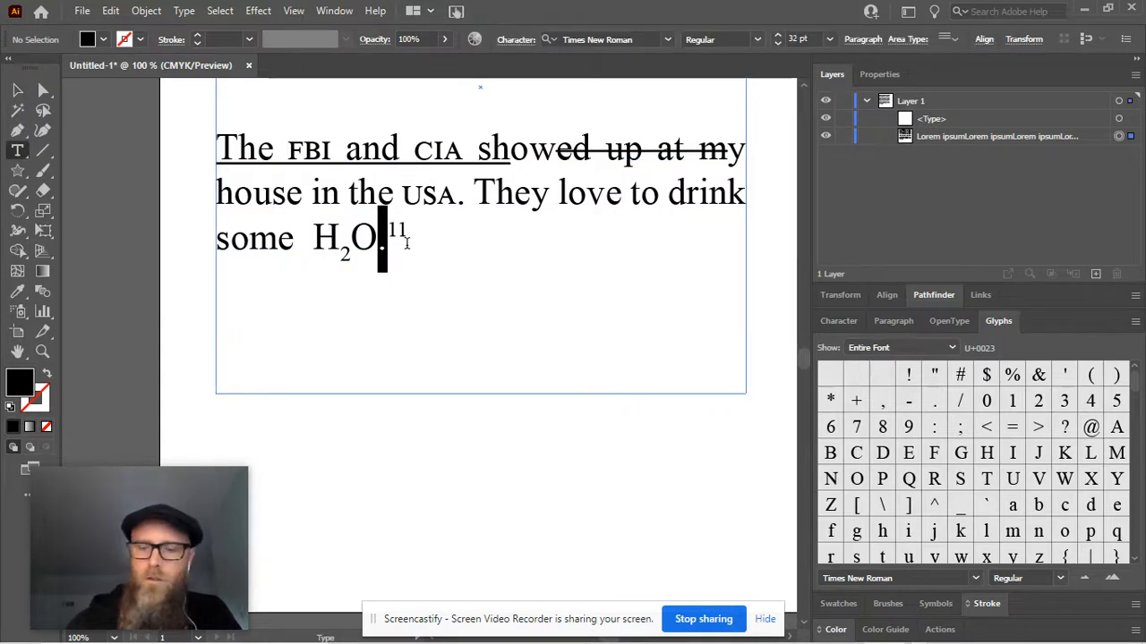
pyautogui.press('Left')
pyautogui.press('Down')
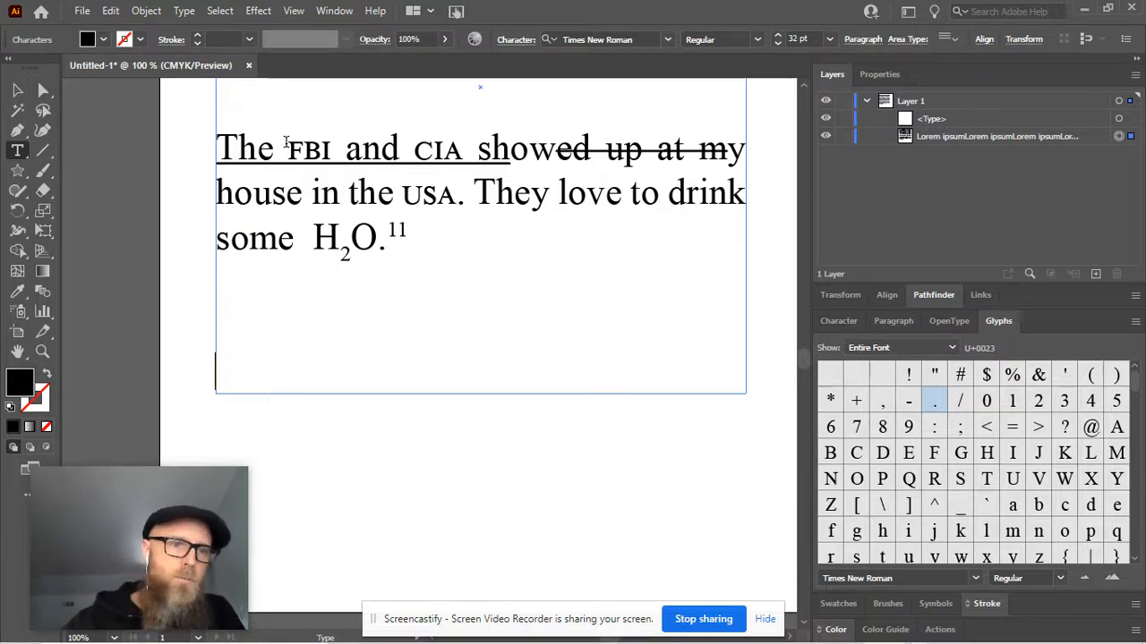
pyautogui.press('BackSpace')
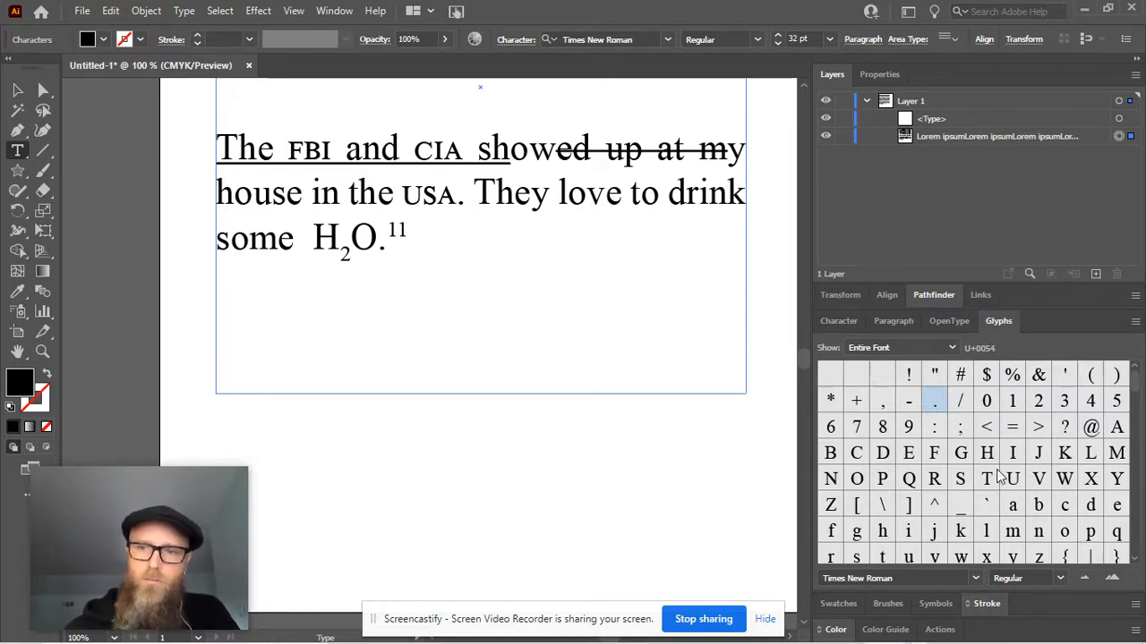
# Browse the glyphs of the entire Times New Roman font, looking through its accented letters and symbols
pyautogui.scroll(-1, 998, 502)
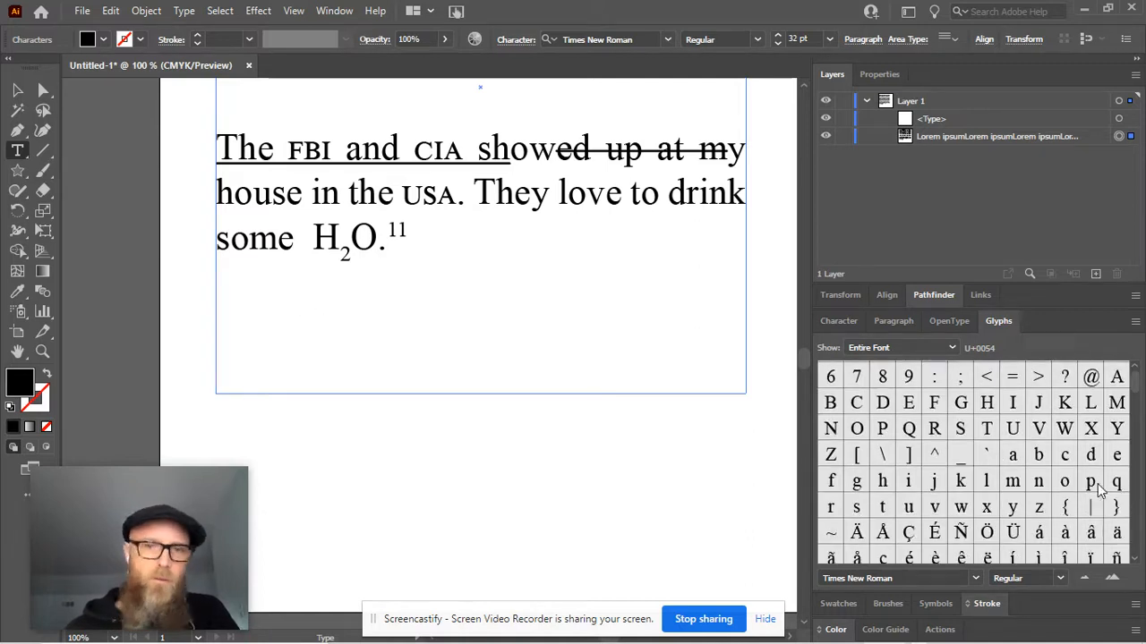
pyautogui.scroll(-2, 1100, 490)
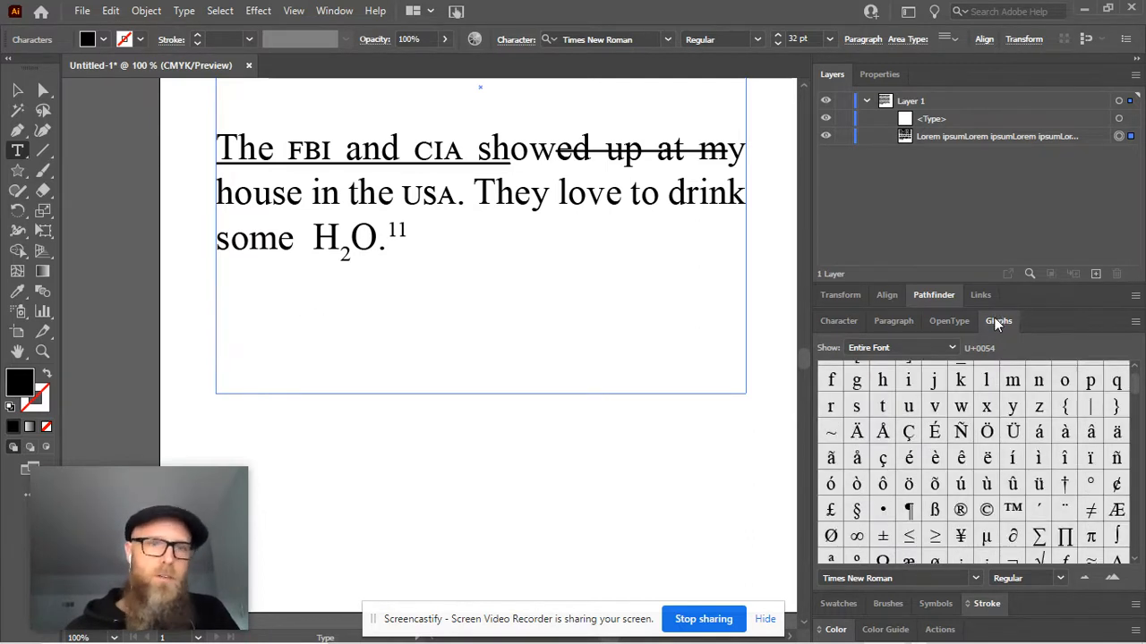
pyautogui.click(334, 12)
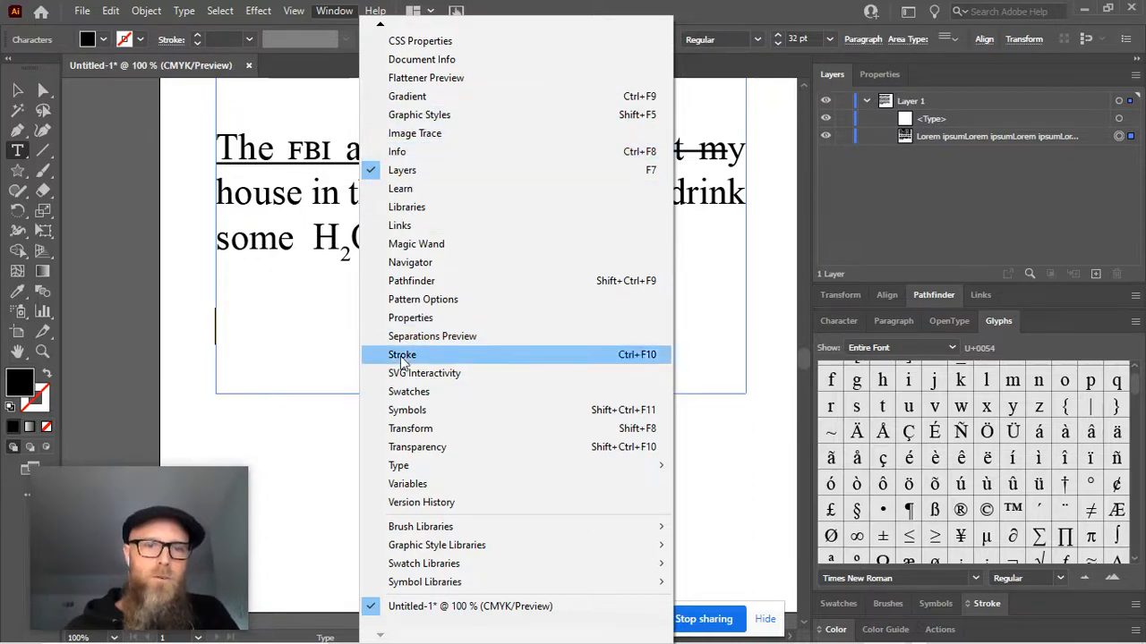
pyautogui.moveTo(414, 469)
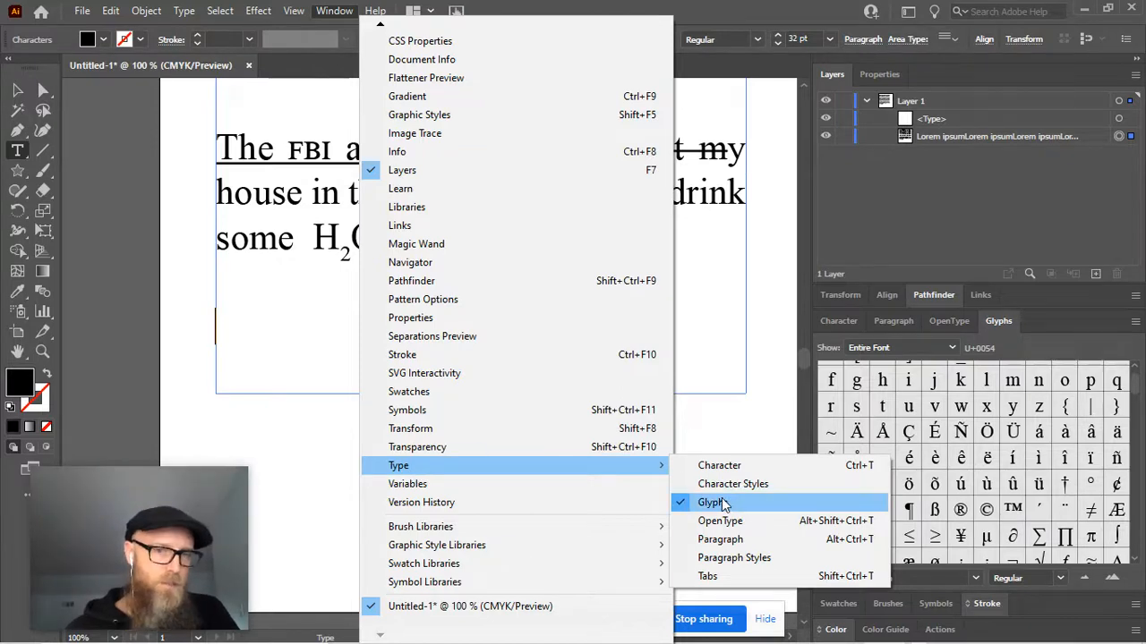
pyautogui.click(995, 317)
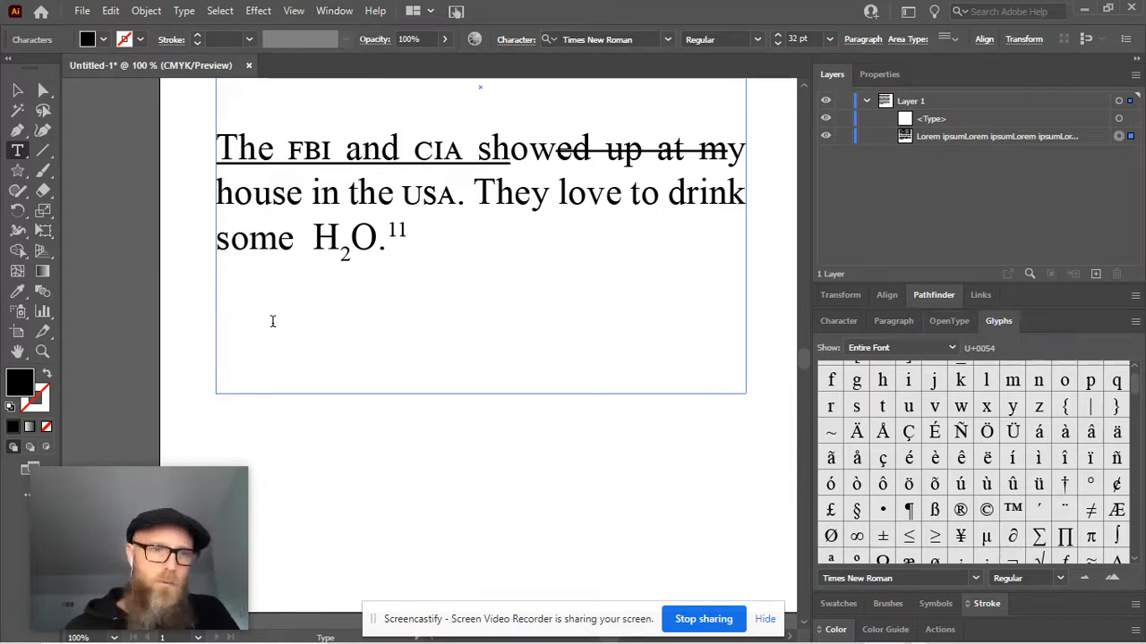
# Write a Spanish first name on the line below the H₂O sentence, inserting its final é as a glyph
pyautogui.write('J')
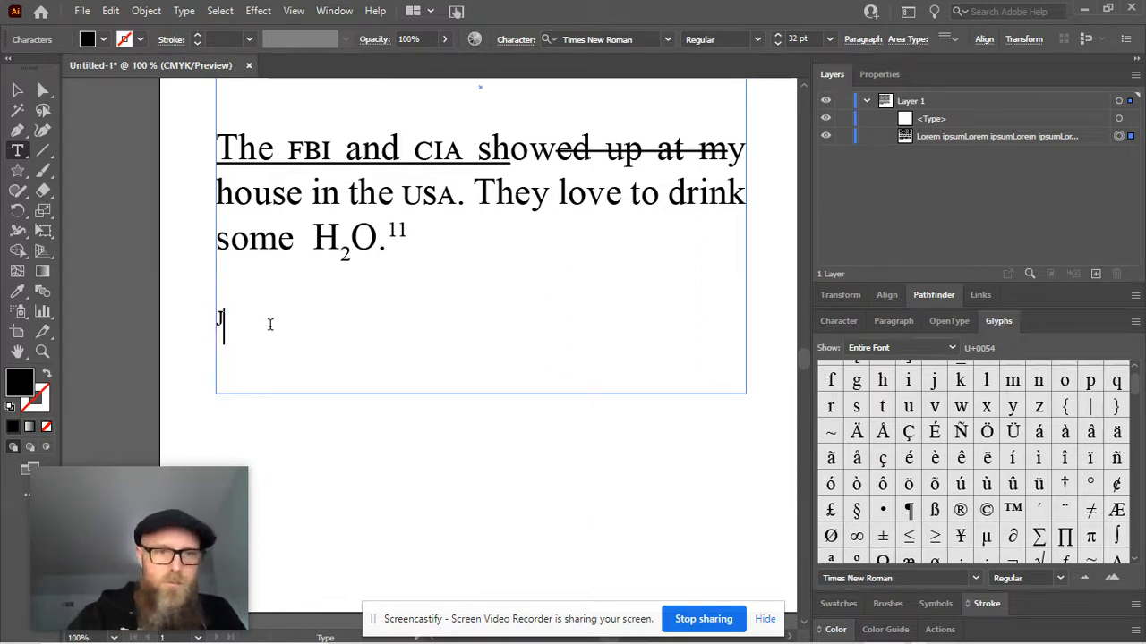
pyautogui.write('os')
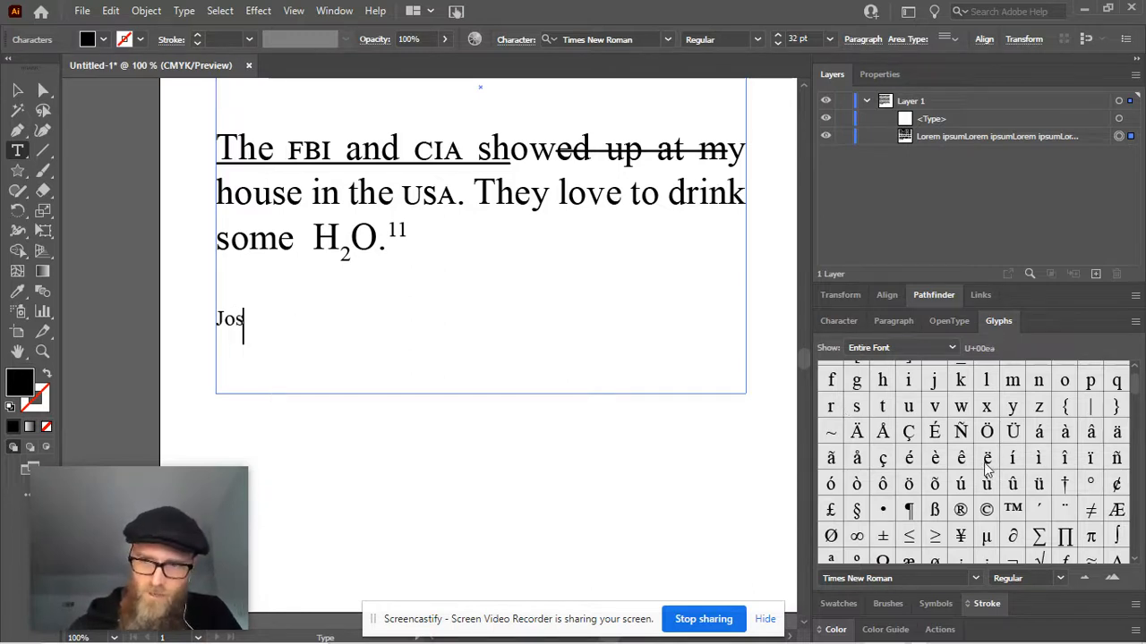
pyautogui.scroll(-1, 1025, 436)
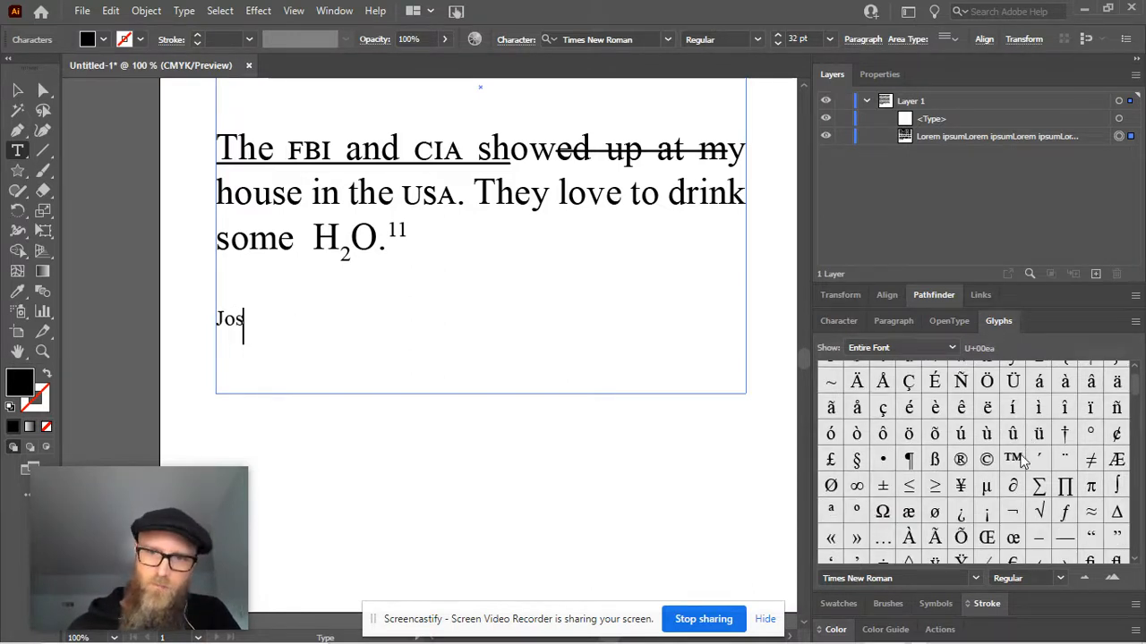
pyautogui.scroll(-2, 1137, 378)
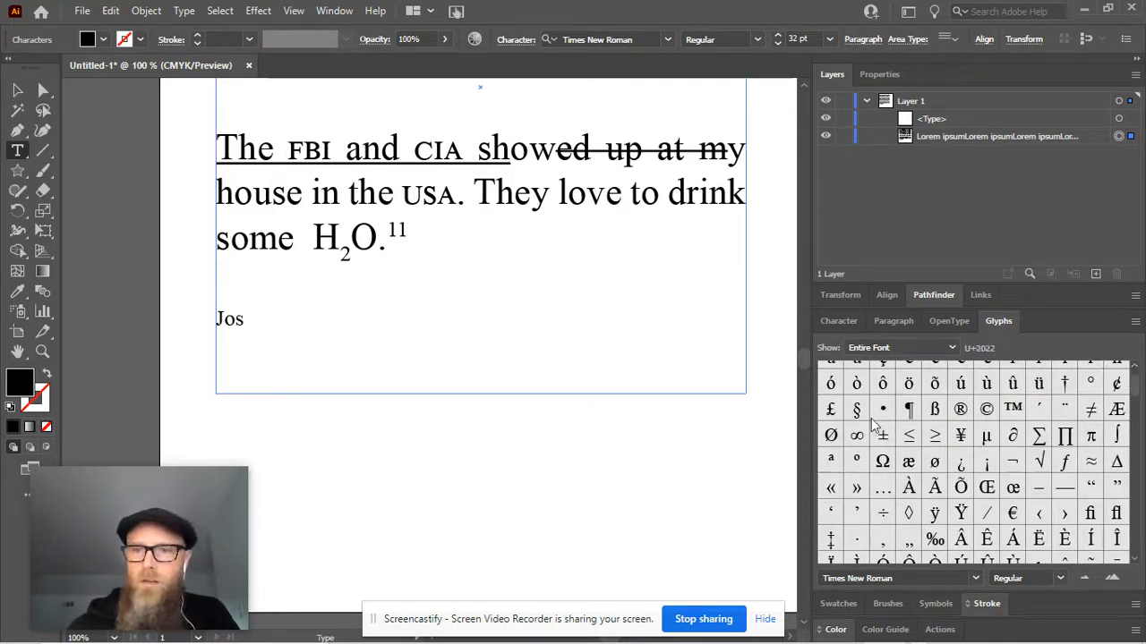
pyautogui.scroll(2, 877, 428)
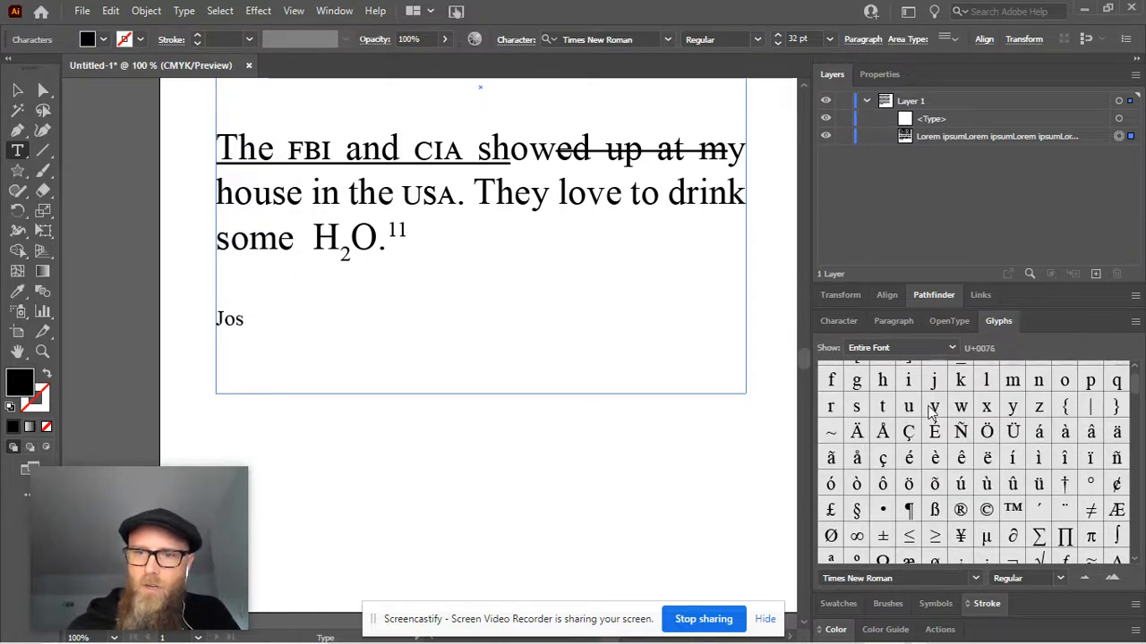
pyautogui.doubleClick(908, 459)
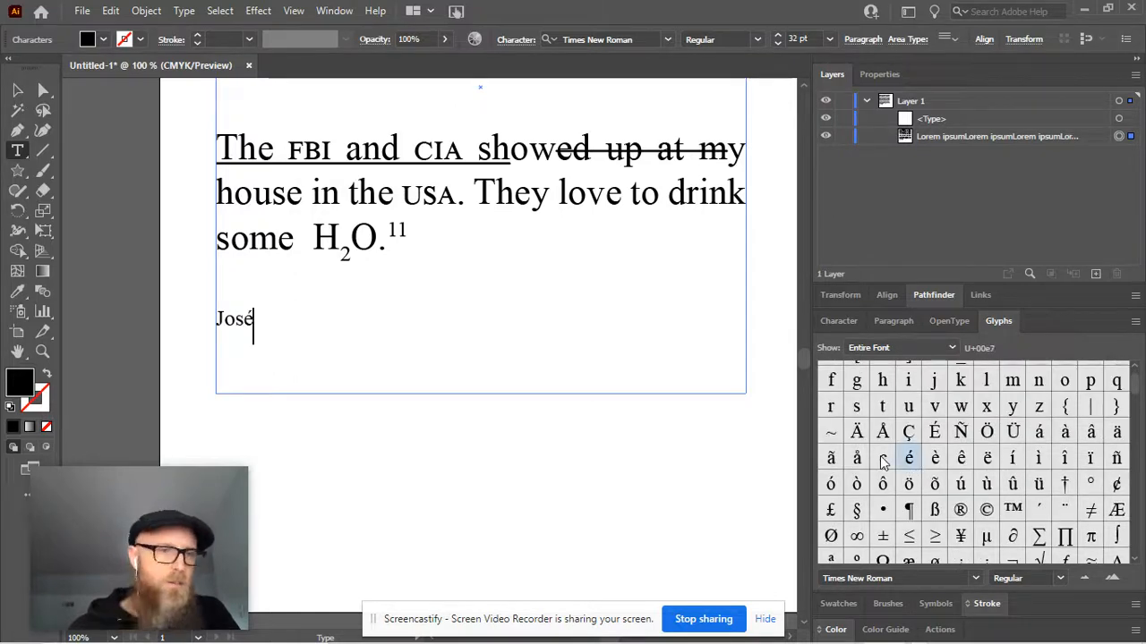
# Add the second name after the first one, inserting its accented ò as a glyph and ending with n
pyautogui.write('Rano')
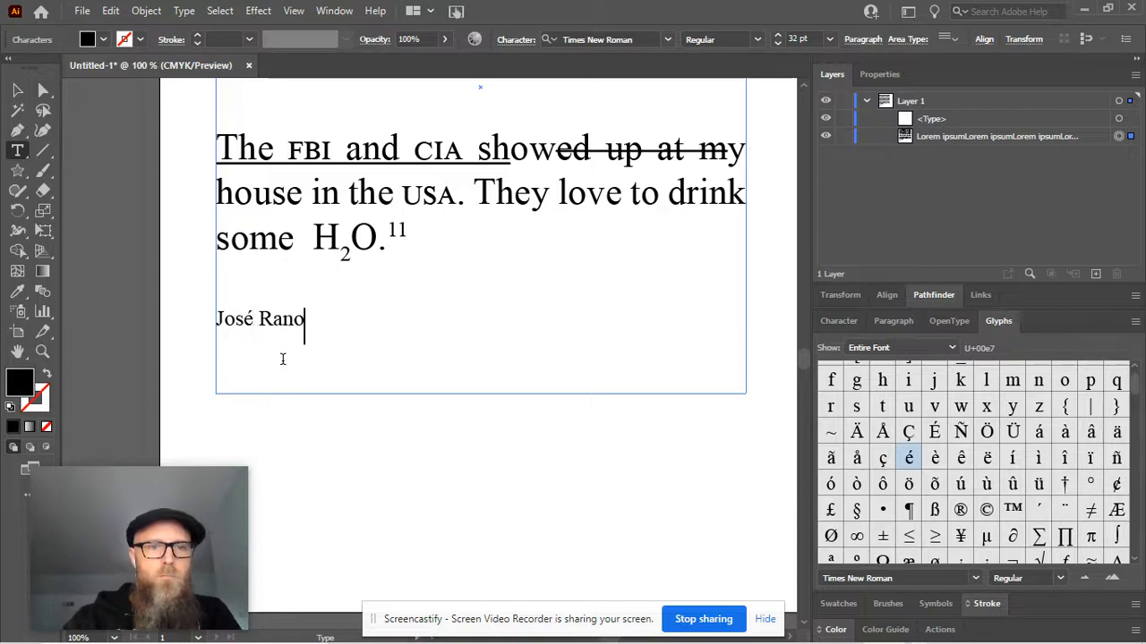
pyautogui.press('BackSpace')
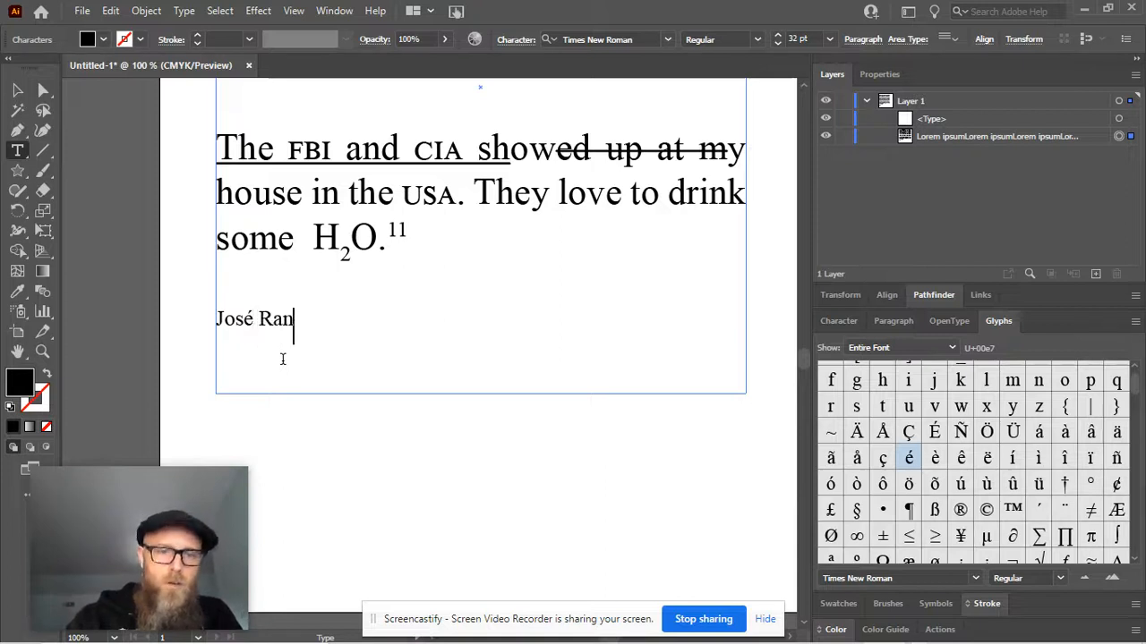
pyautogui.press('BackSpace')
pyautogui.write('mo')
pyautogui.press('BackSpace')
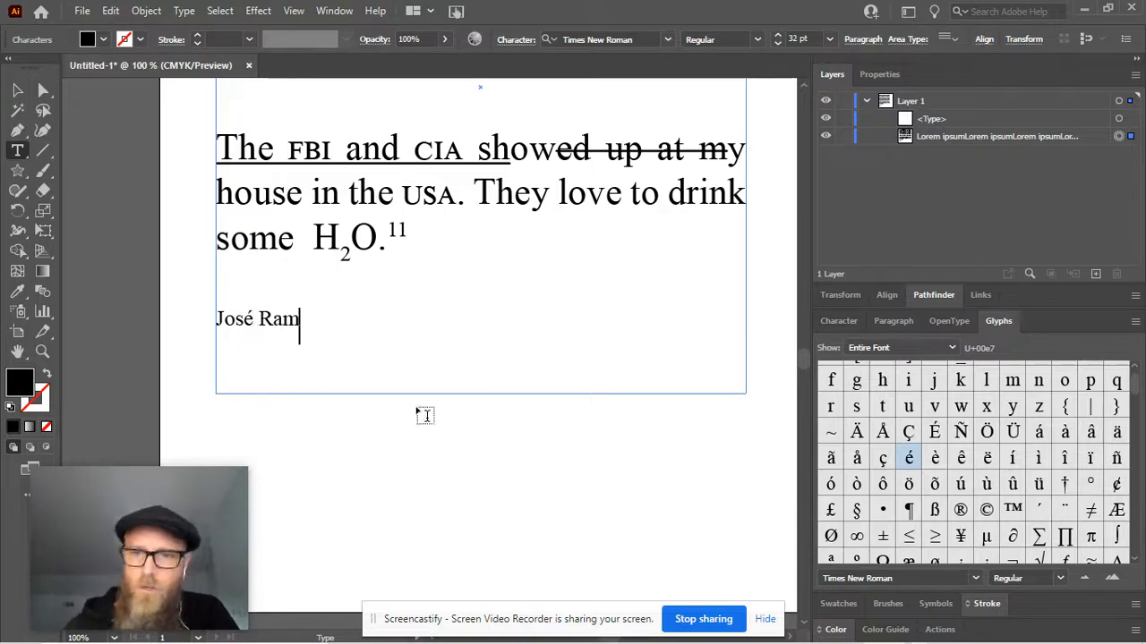
pyautogui.click(856, 484)
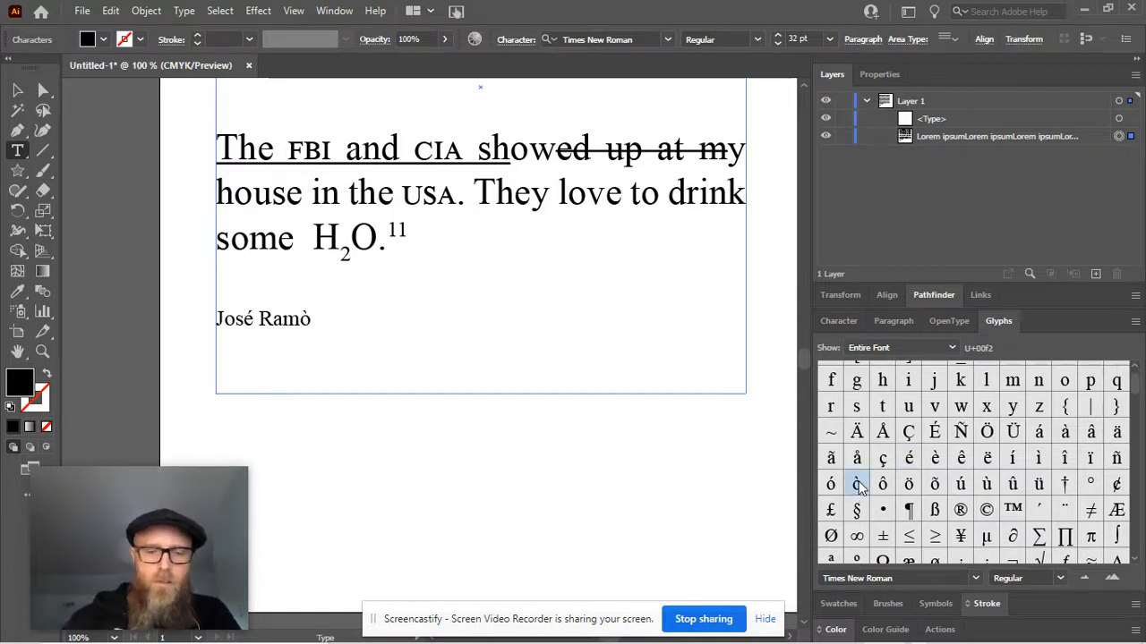
pyautogui.write('n')
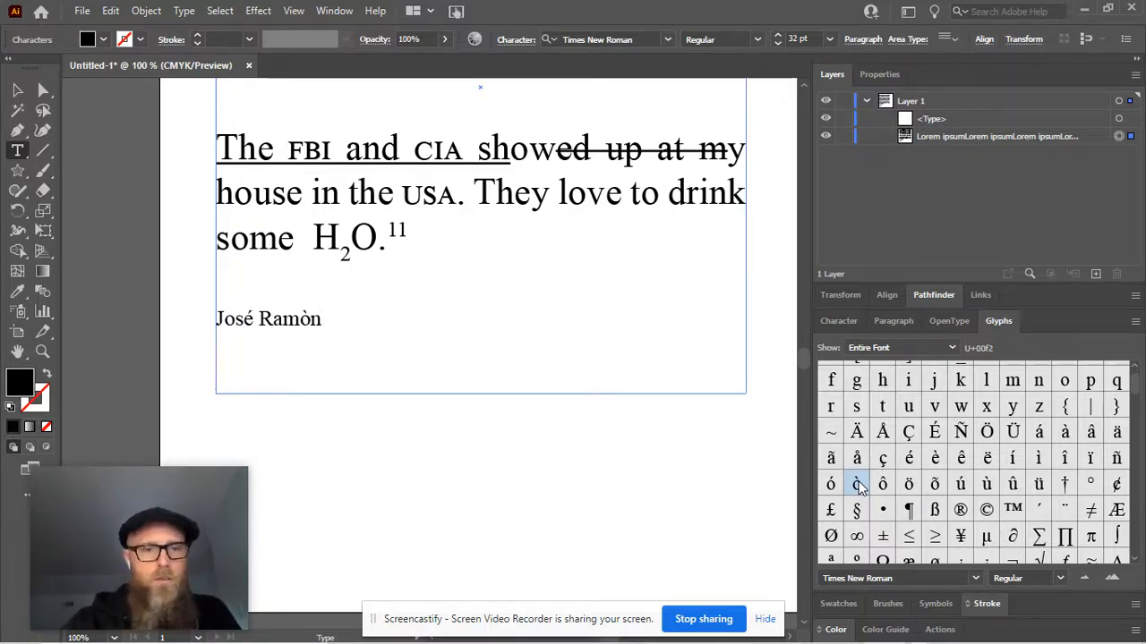
# Add a new line below the name reading "I'm a big Motorhead fan!"
pyautogui.press('Return')
pyautogui.write("I'm a big M")
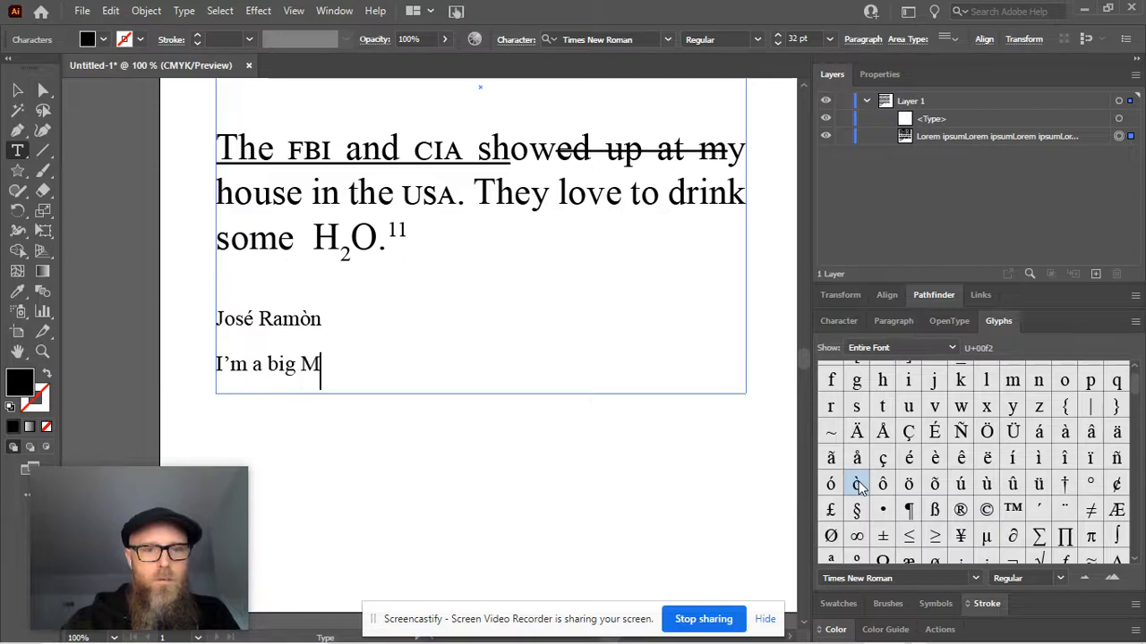
pyautogui.write('otorhead fan')
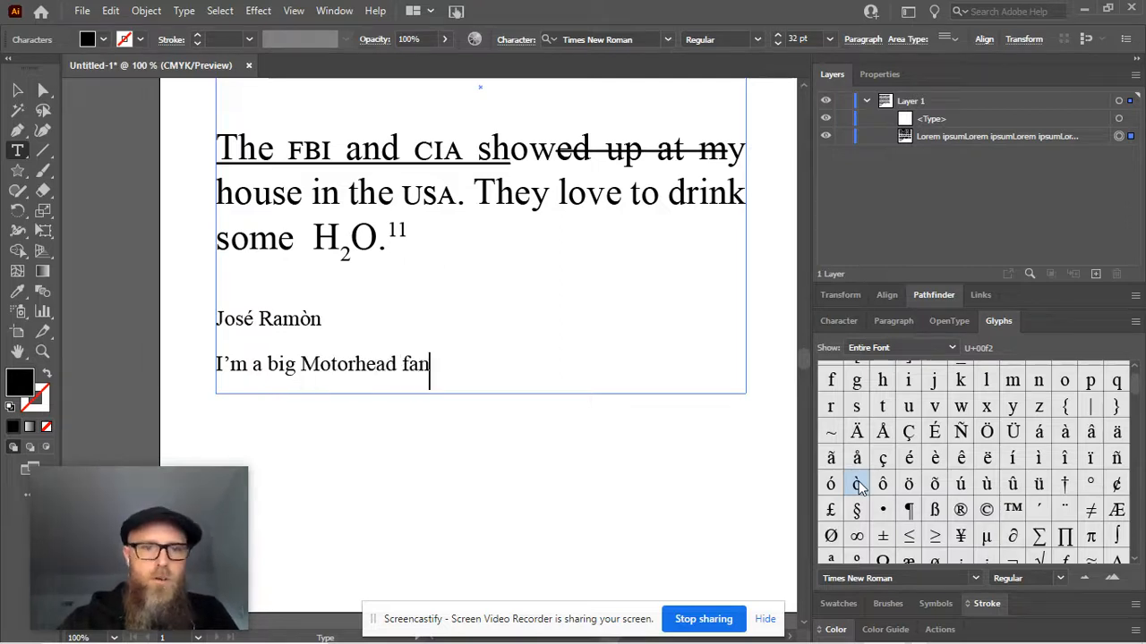
pyautogui.write('!')
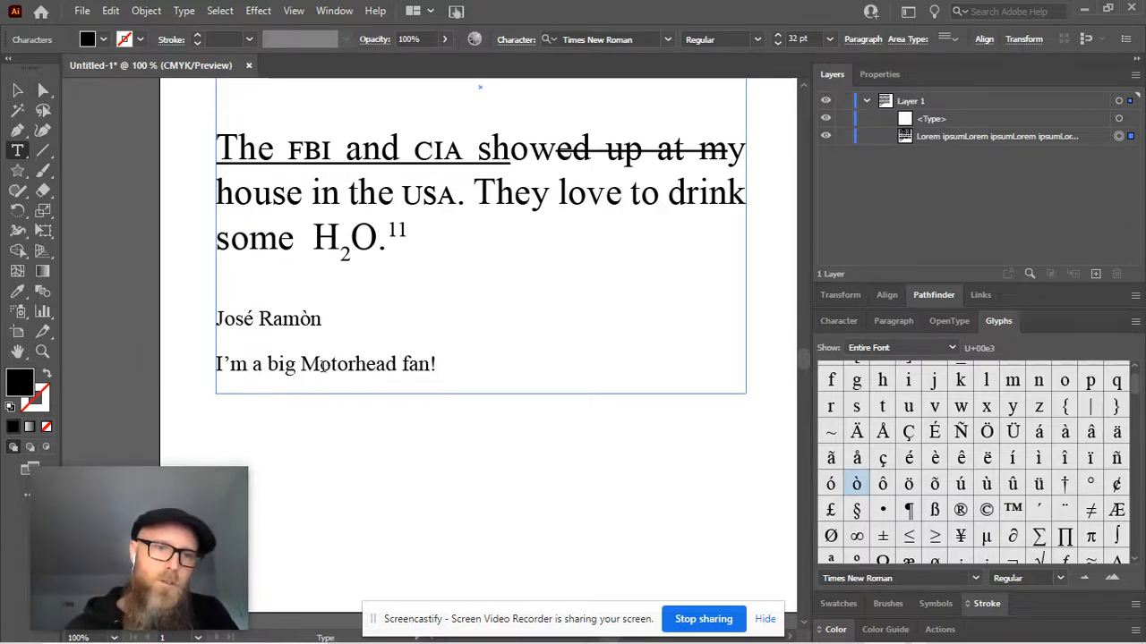
# Replace both letters o in "Motorhead" with the ö glyph
pyautogui.click(328, 388)
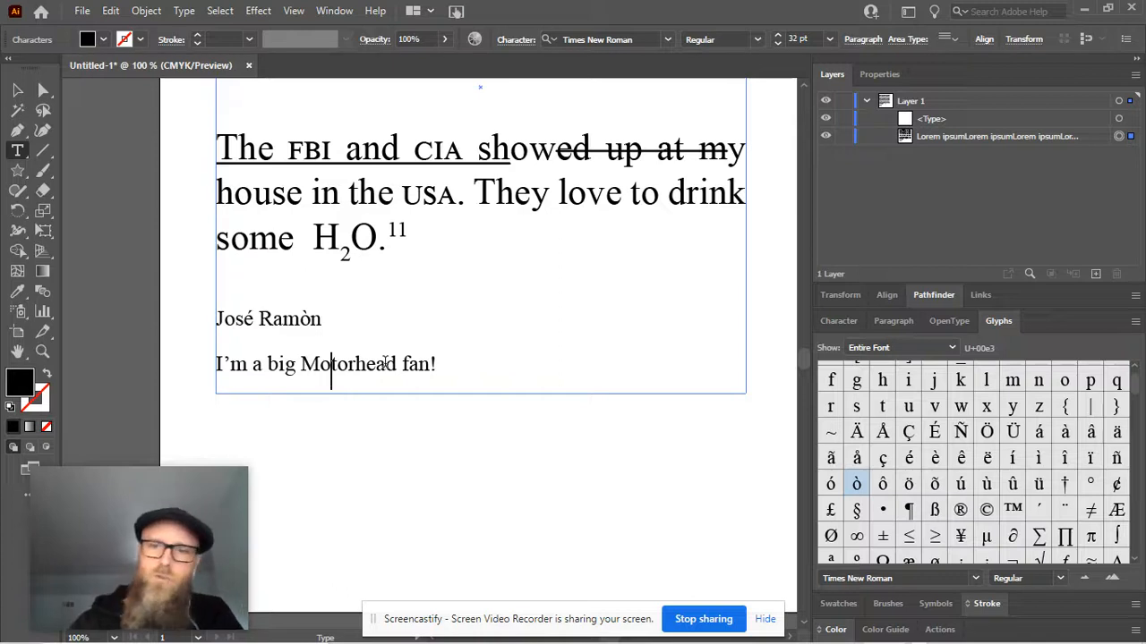
pyautogui.press('BackSpace')
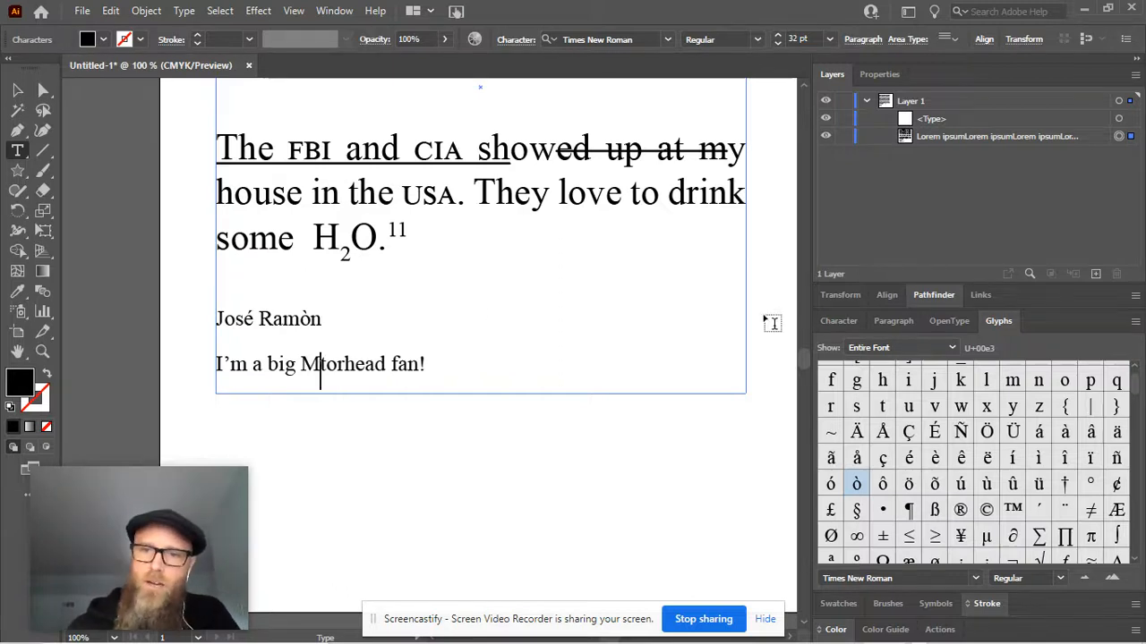
pyautogui.doubleClick(908, 484)
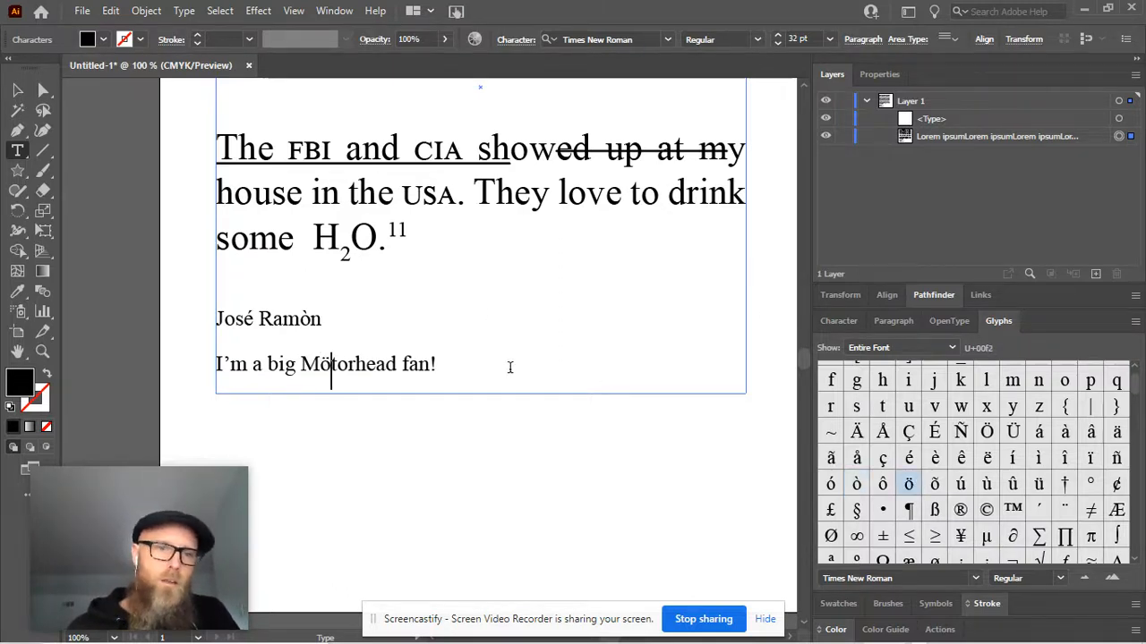
pyautogui.click(349, 365)
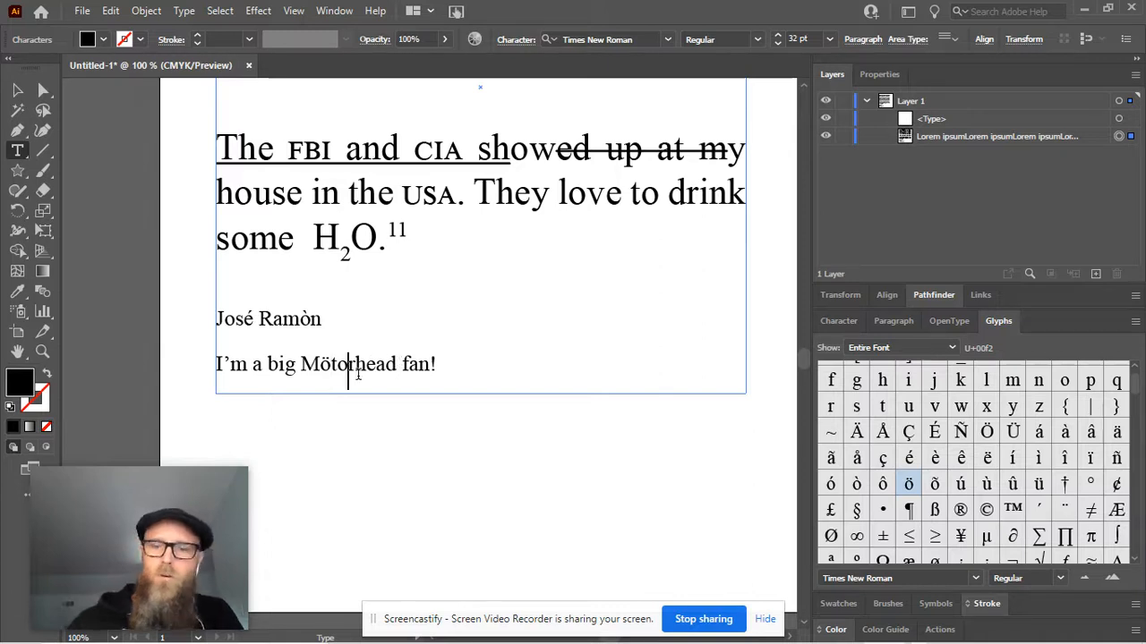
pyautogui.press('BackSpace')
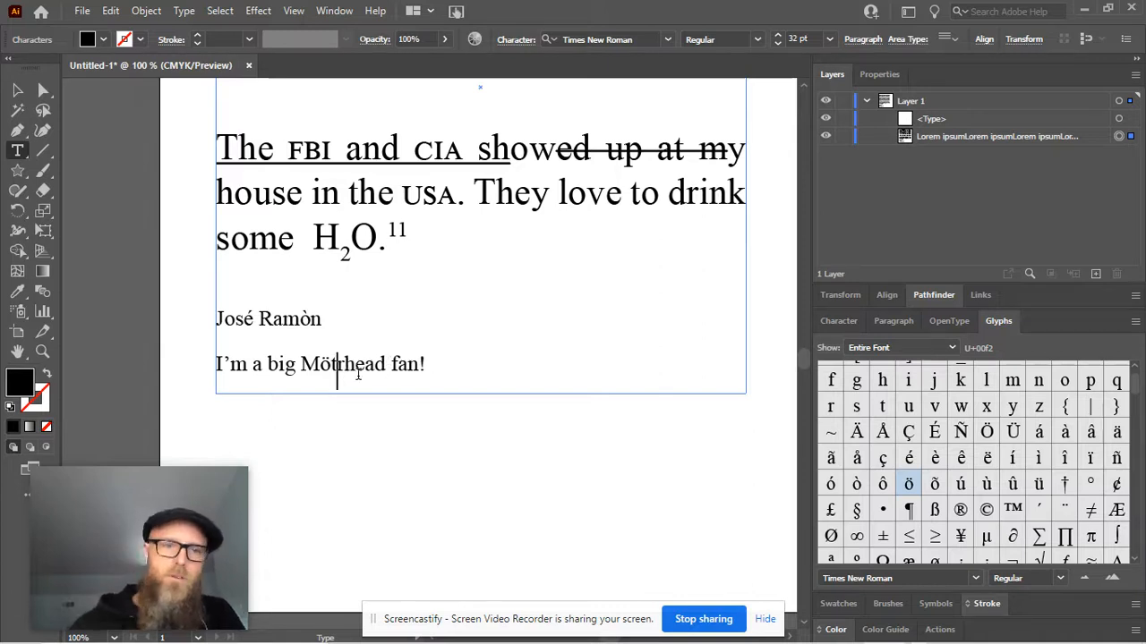
pyautogui.doubleClick(908, 483)
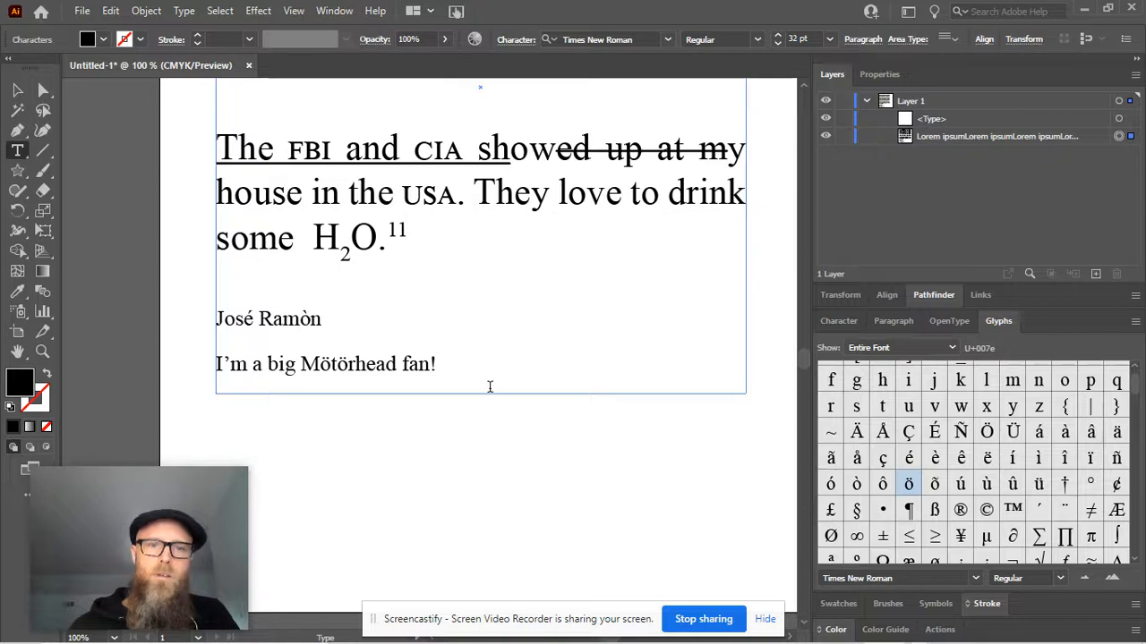
# Extend the text frame downward to make room for more text below the Mötörhead line
pyautogui.press('Return')
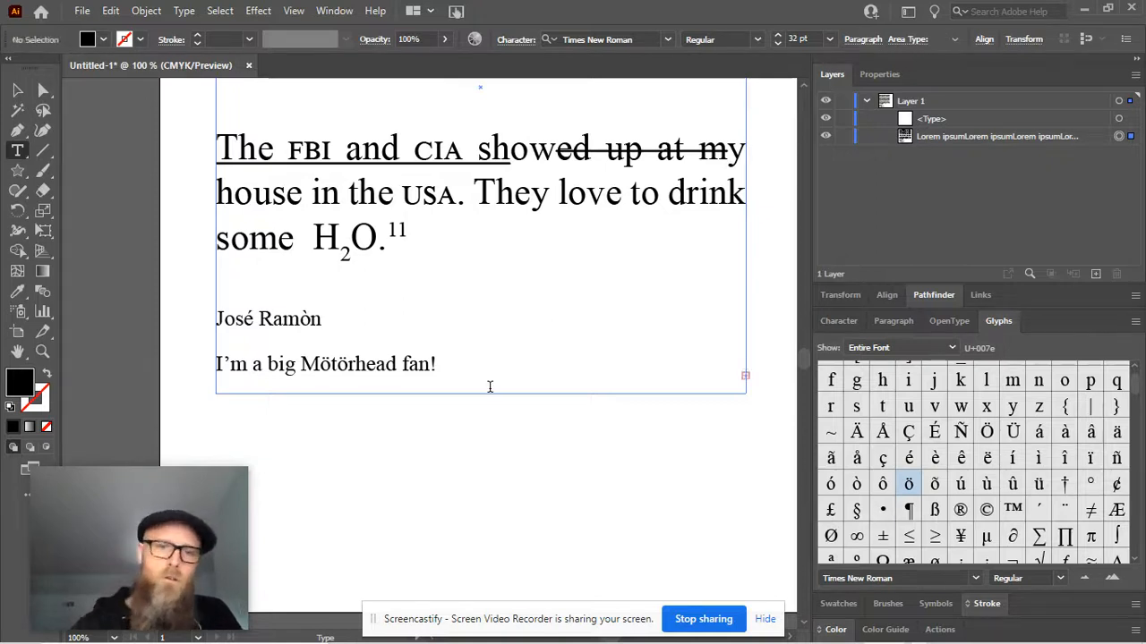
pyautogui.click(17, 90)
pyautogui.click(522, 393)
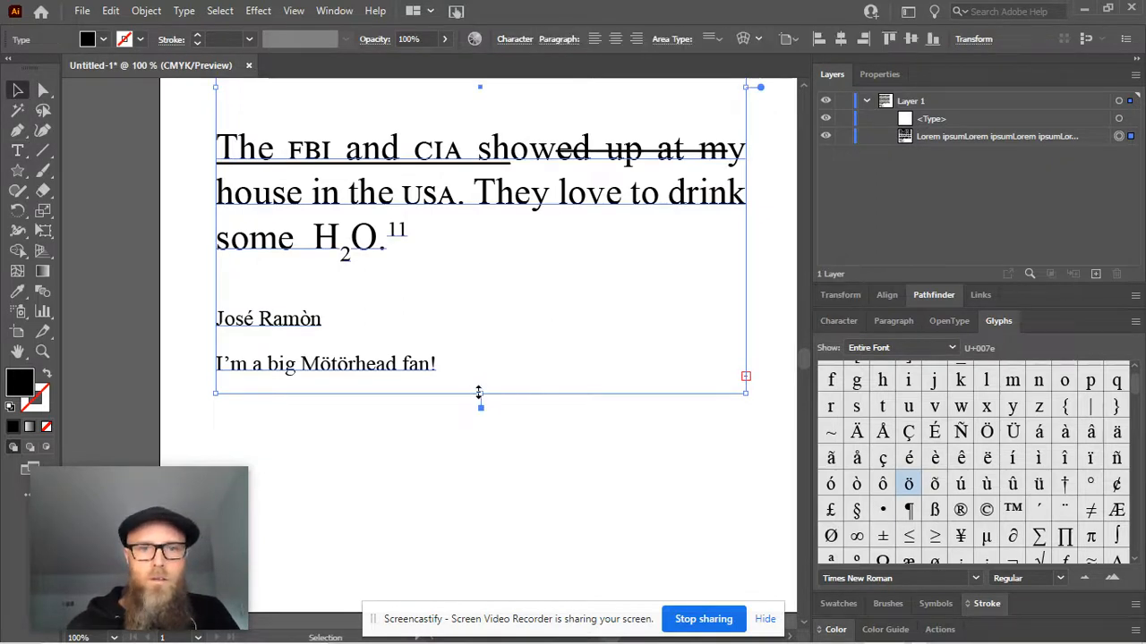
pyautogui.moveTo(481, 393); pyautogui.dragTo(474, 471)
pyautogui.click(368, 425)
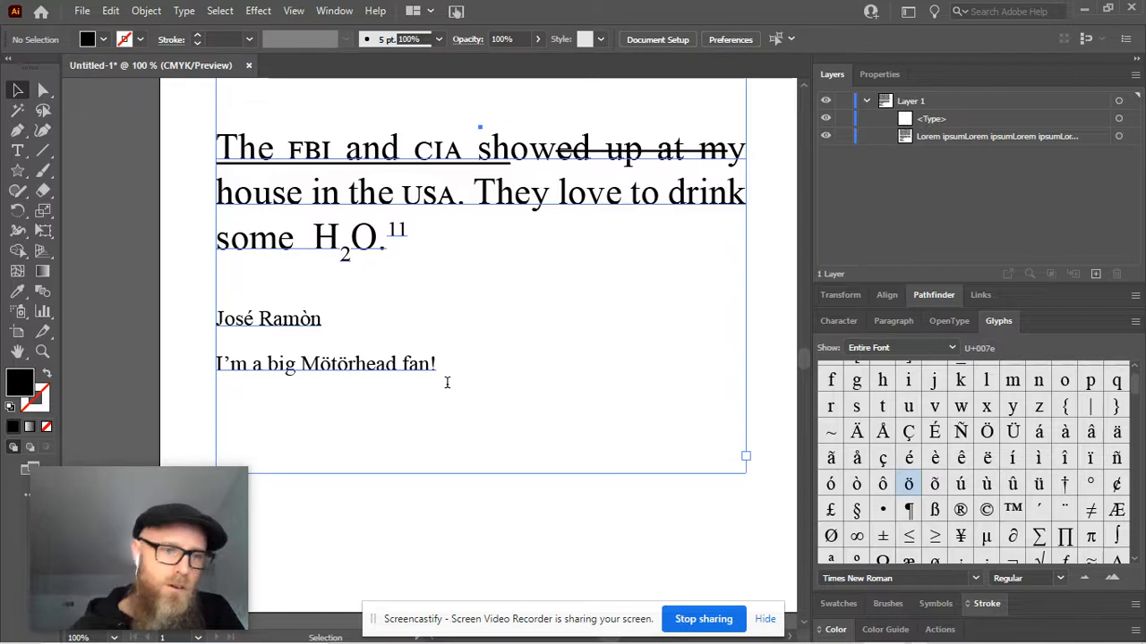
# Replace the exclamation mark after "fan" with " for " followed by the ∞ glyph
pyautogui.doubleClick(439, 363)
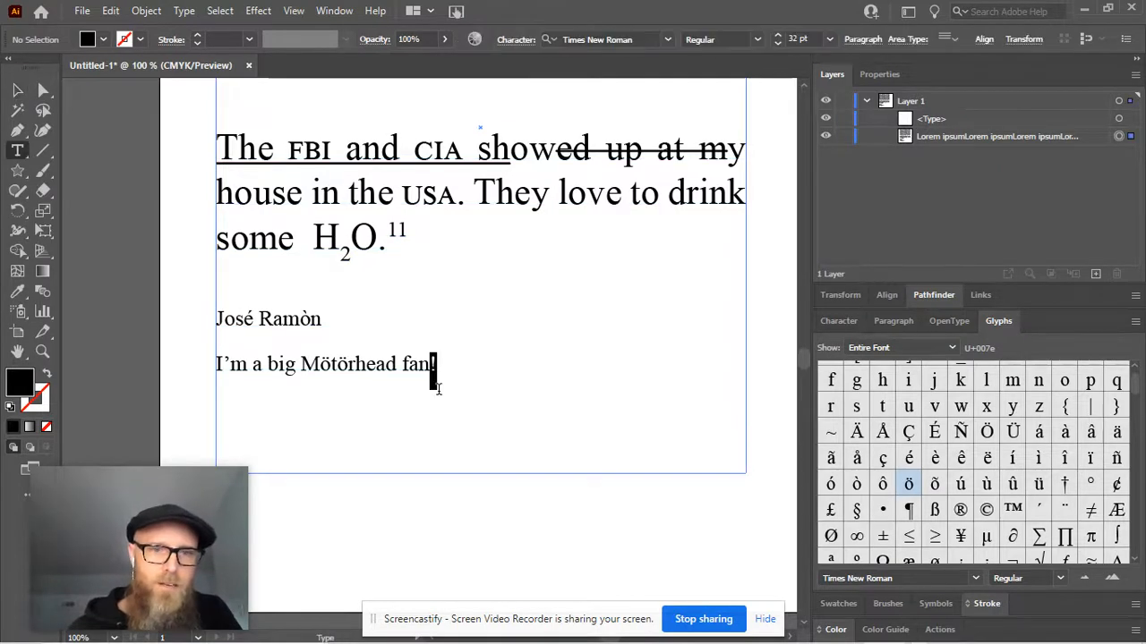
pyautogui.press('Left')
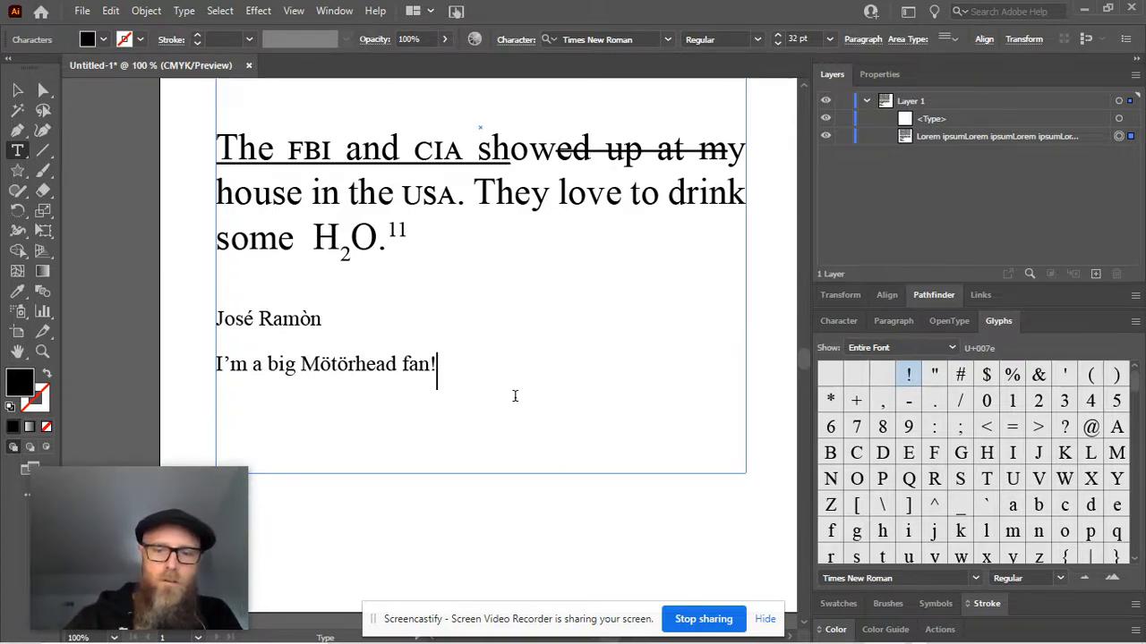
pyautogui.press('Delete')
pyautogui.write('for')
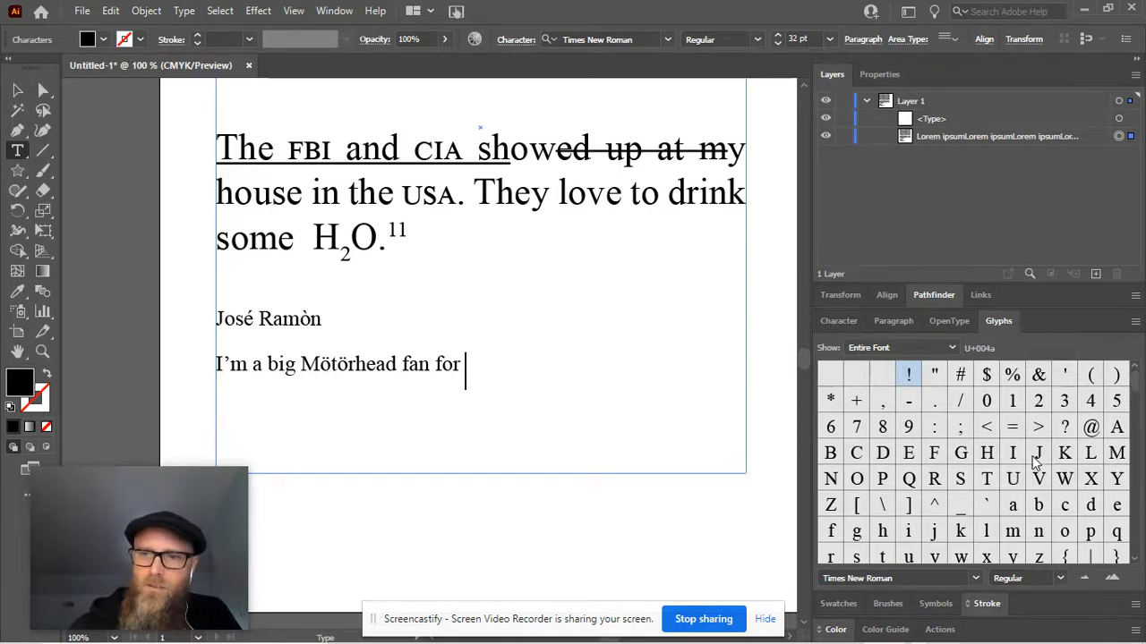
pyautogui.scroll(-2, 1039, 462)
pyautogui.scroll(-1, 907, 483)
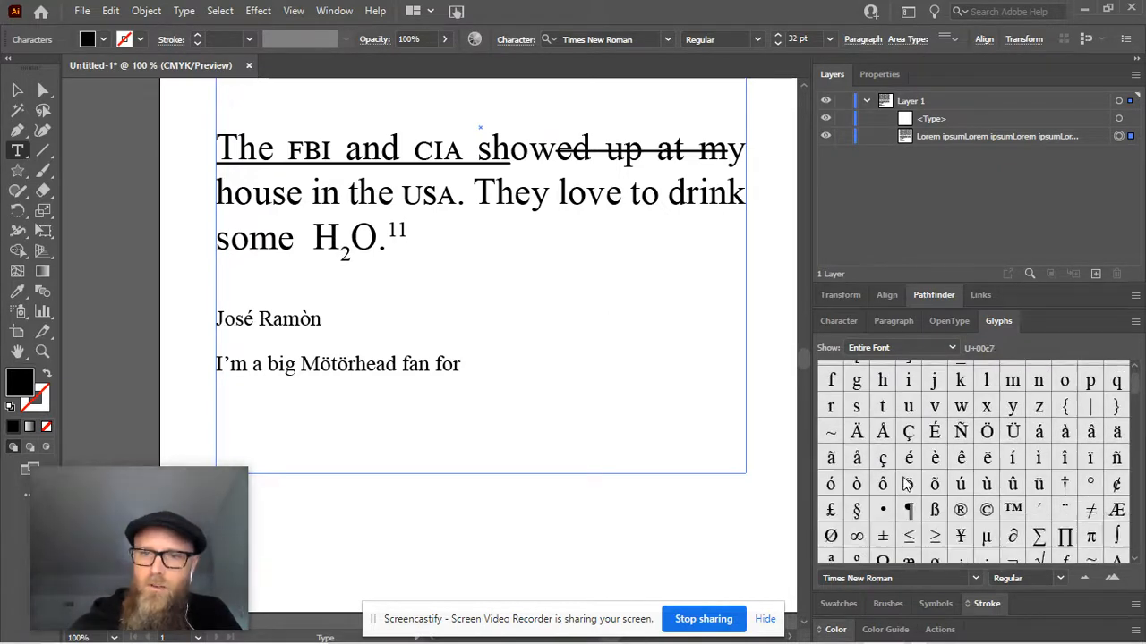
pyautogui.scroll(-1, 907, 483)
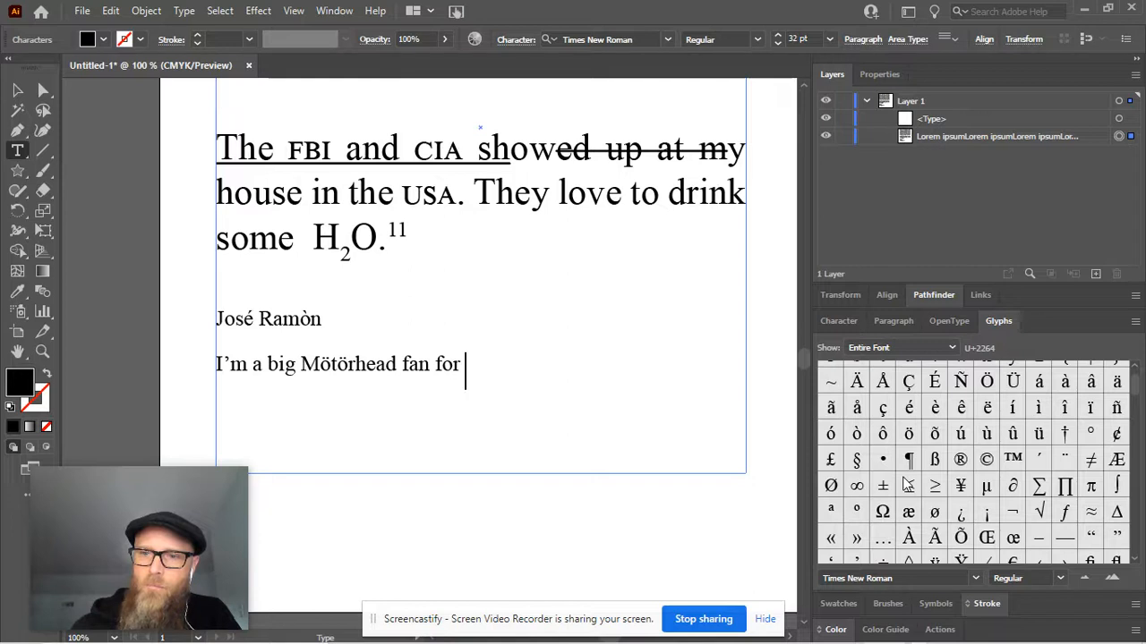
pyautogui.doubleClick(857, 485)
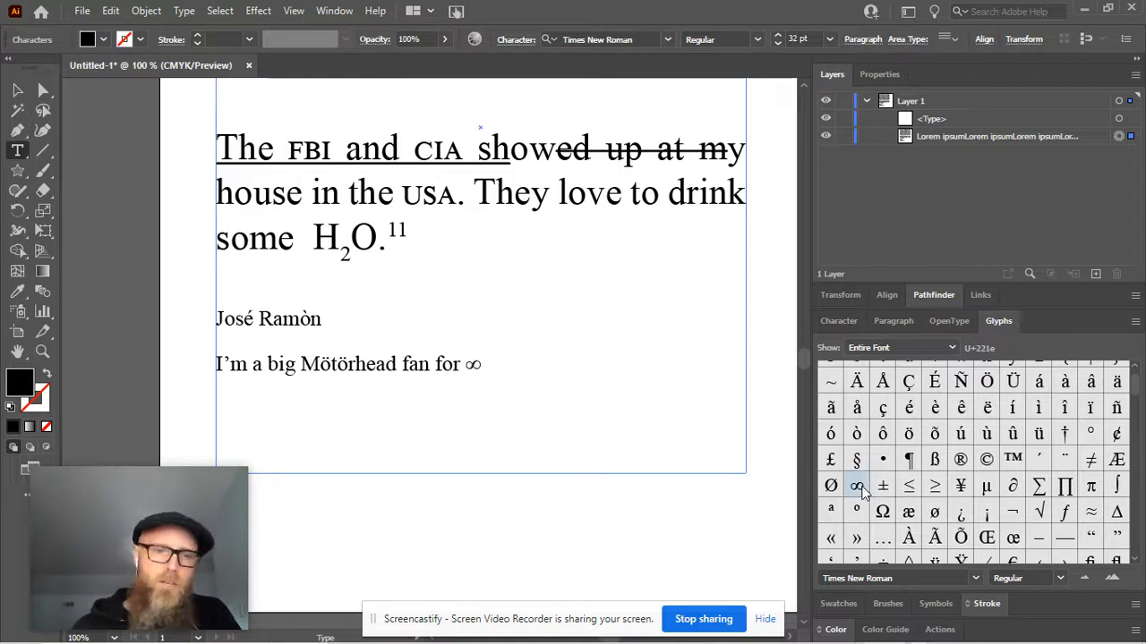
# Continue the line after the ∞ with ". Also it's π day!", inserting the π as a glyph
pyautogui.write('.')
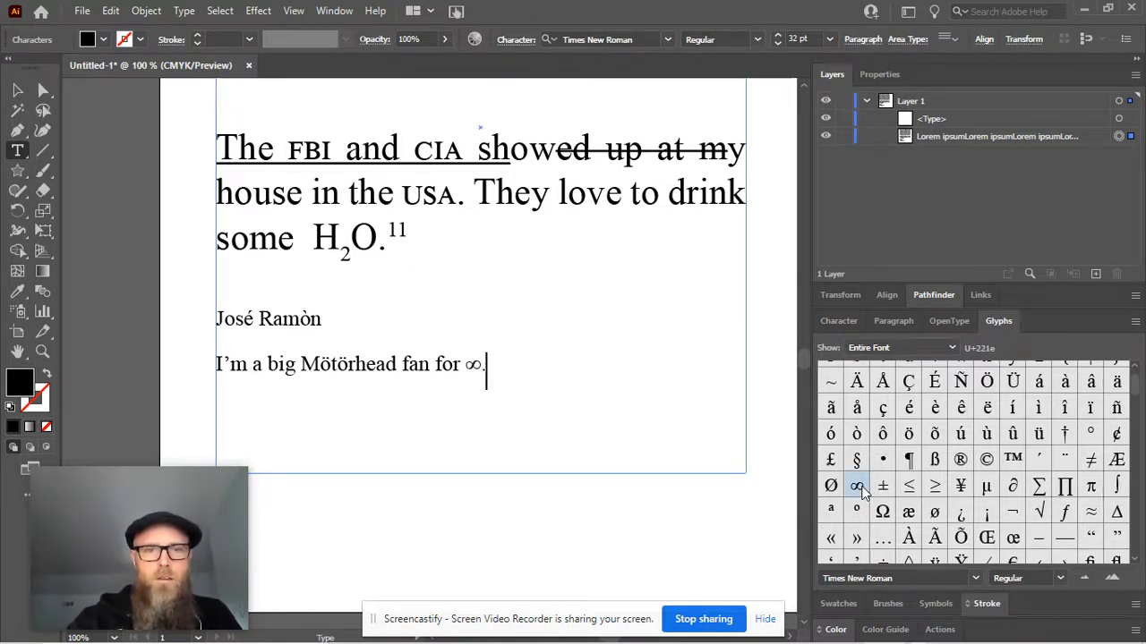
pyautogui.write(" Also it's ")
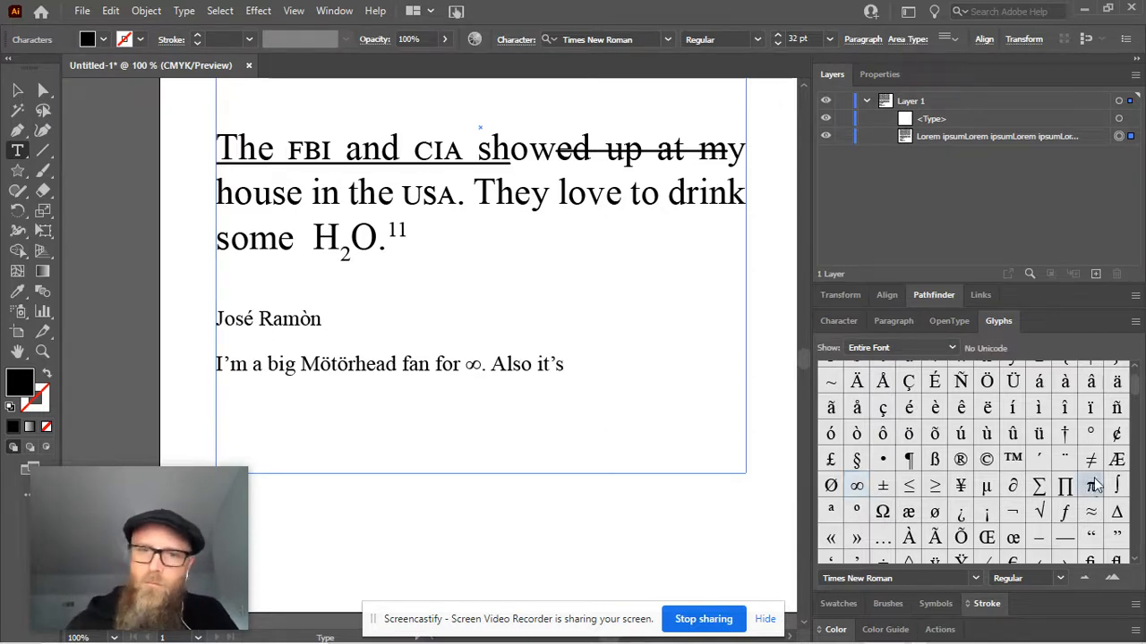
pyautogui.write(' day!')
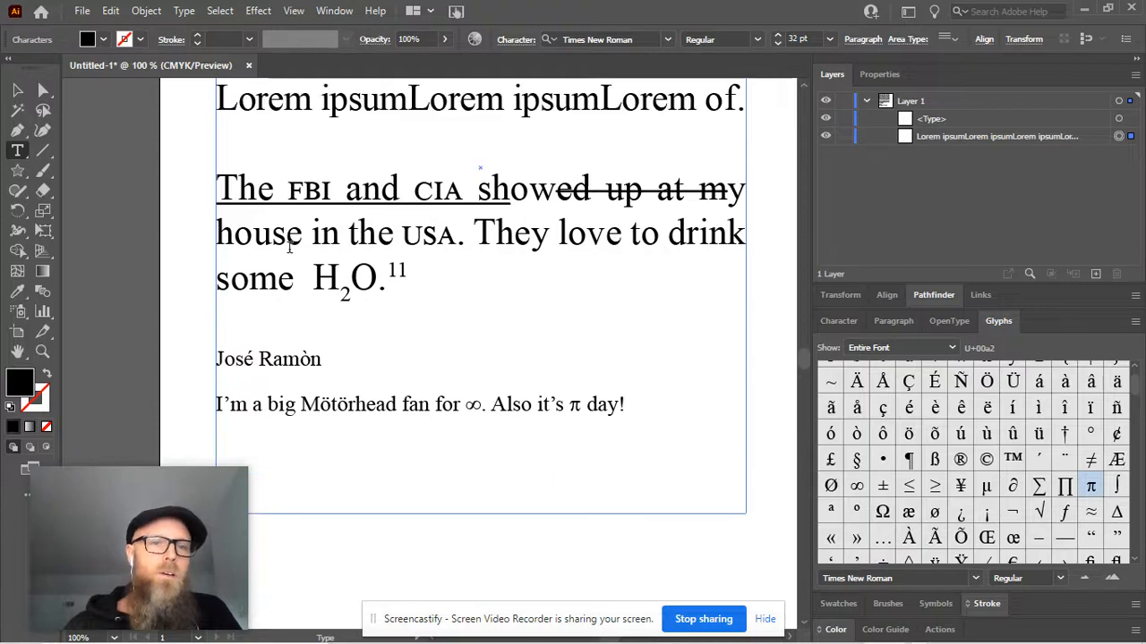
# Change the fill color of the first word "Lorem" in the top paragraph to green
pyautogui.scroll(5, 295, 242)
pyautogui.scroll(4, 289, 250)
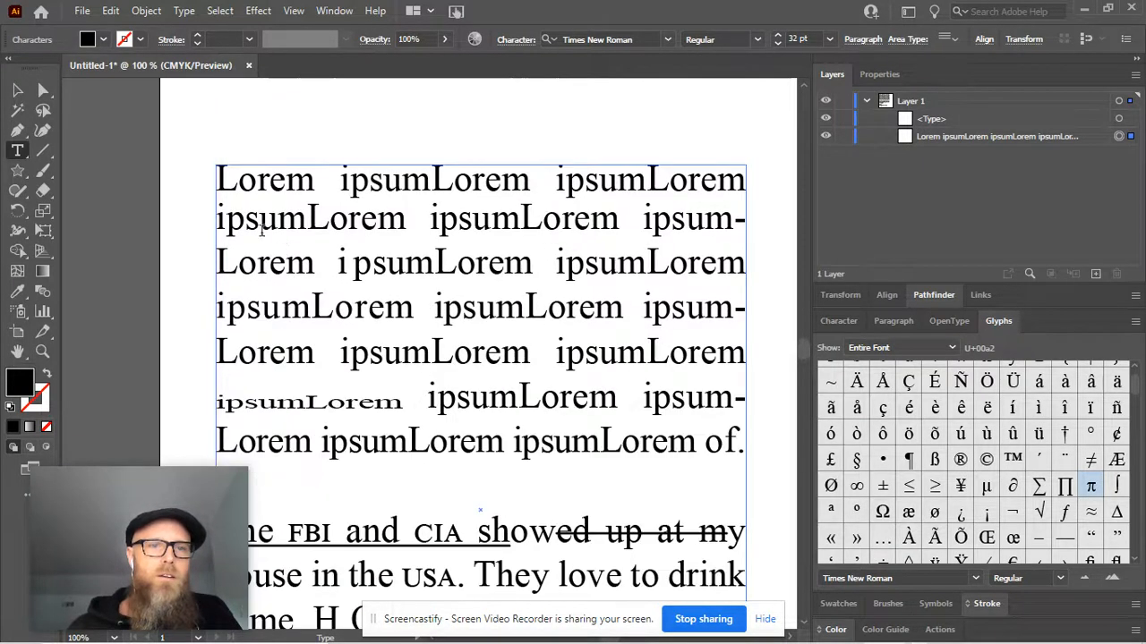
pyautogui.doubleClick(221, 179)
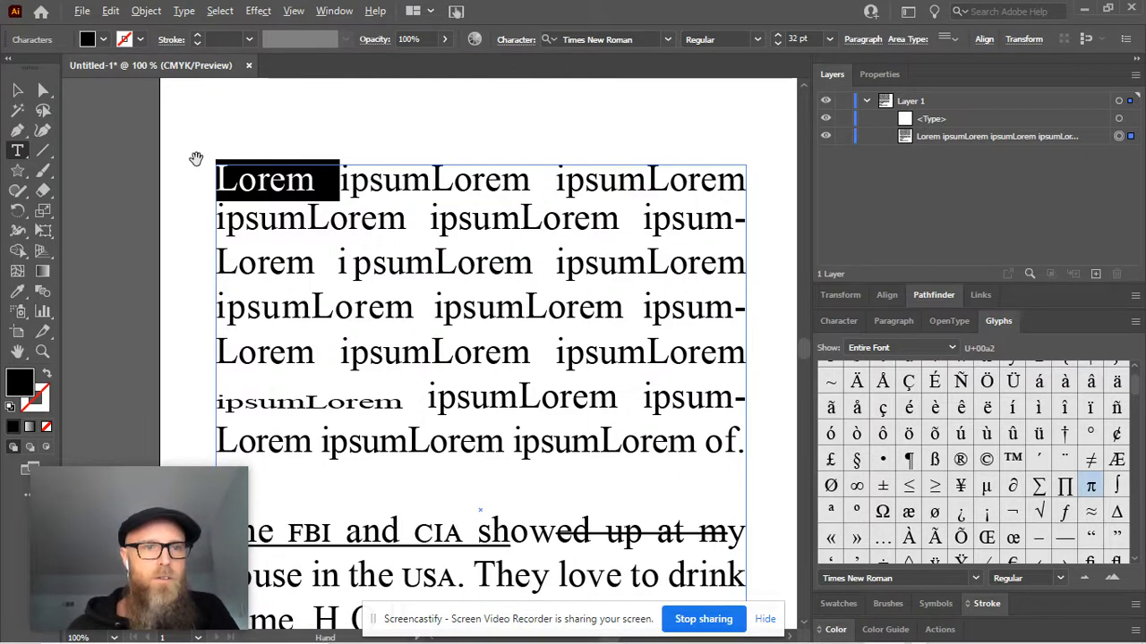
pyautogui.scroll(1, 196, 170)
pyautogui.scroll(2, 205, 179)
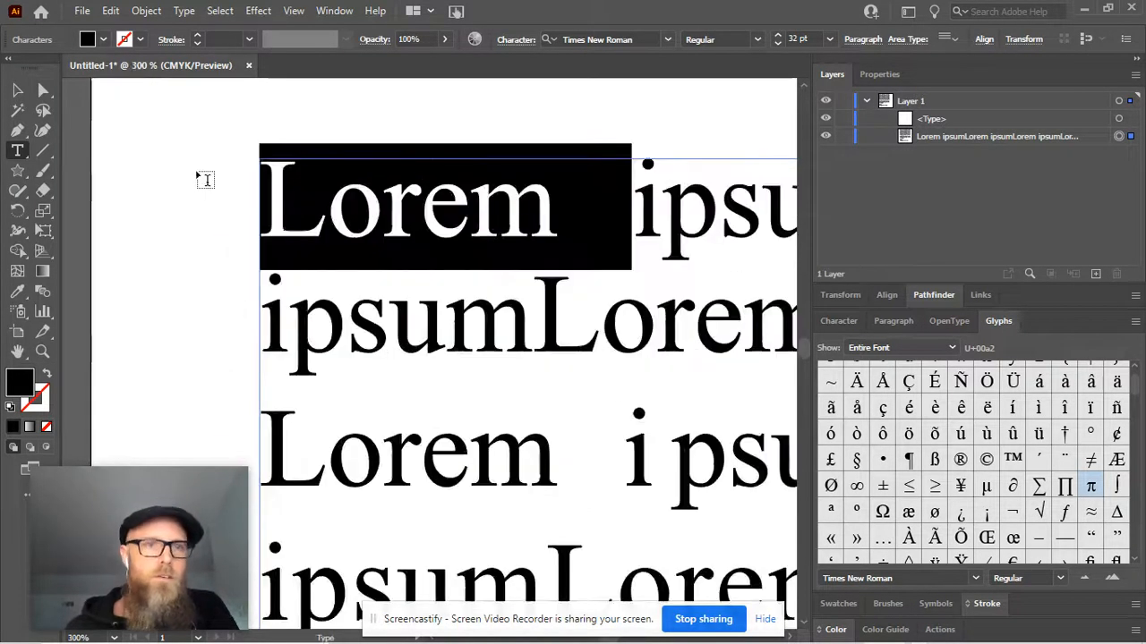
pyautogui.click(103, 41)
pyautogui.click(81, 71)
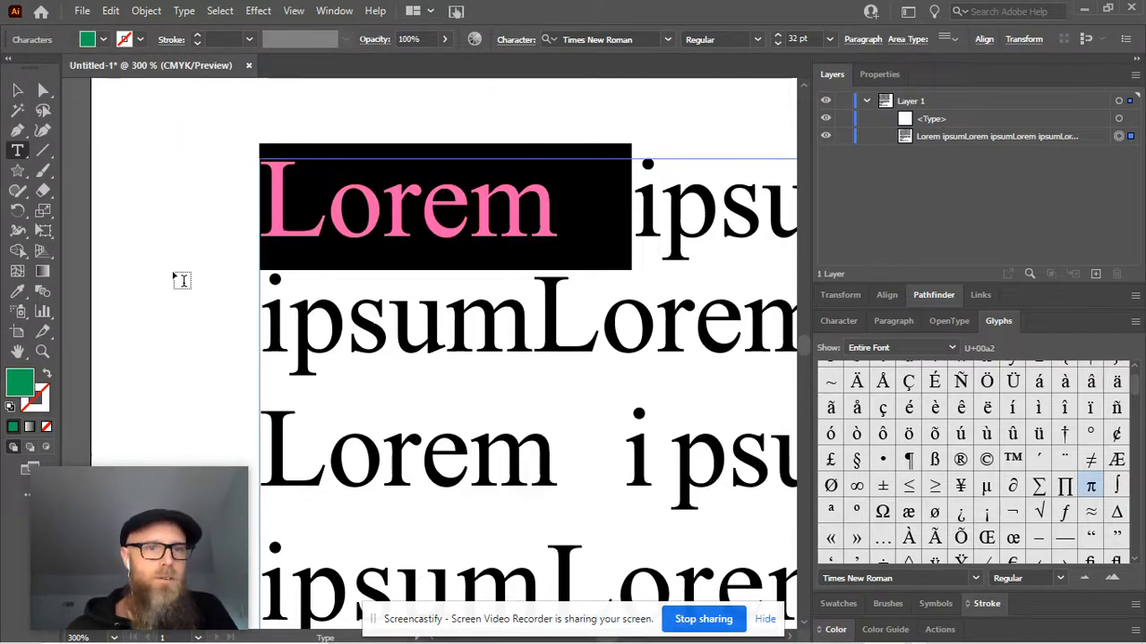
pyautogui.click(17, 91)
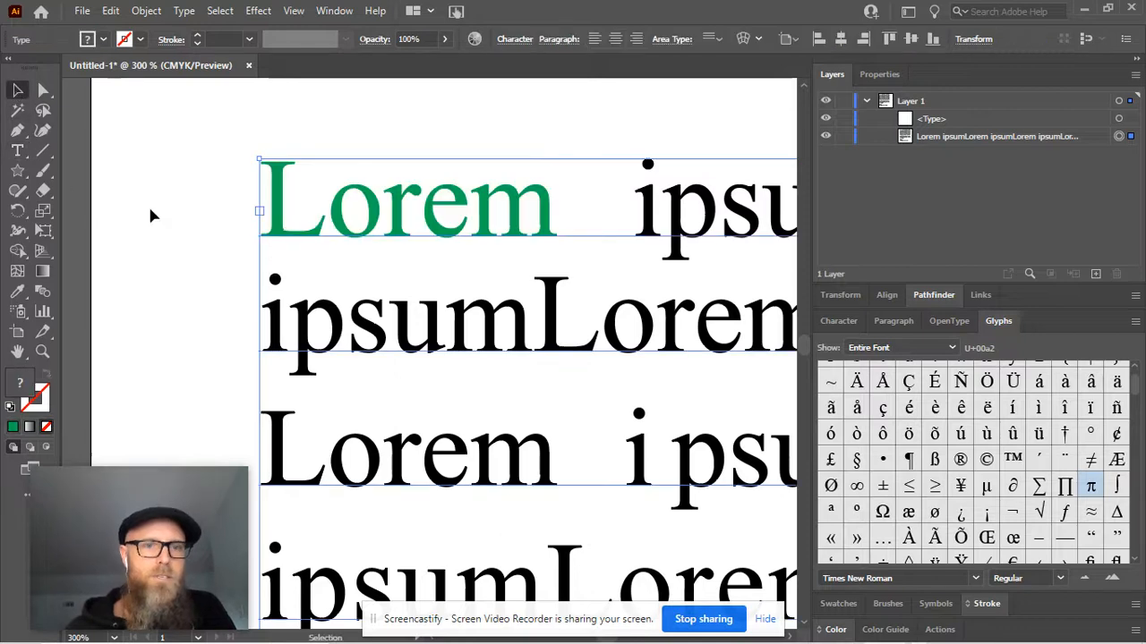
# Apply a yellow stroke to only the letters "ore" in the green word "Lorem"
pyautogui.doubleClick(447, 211)
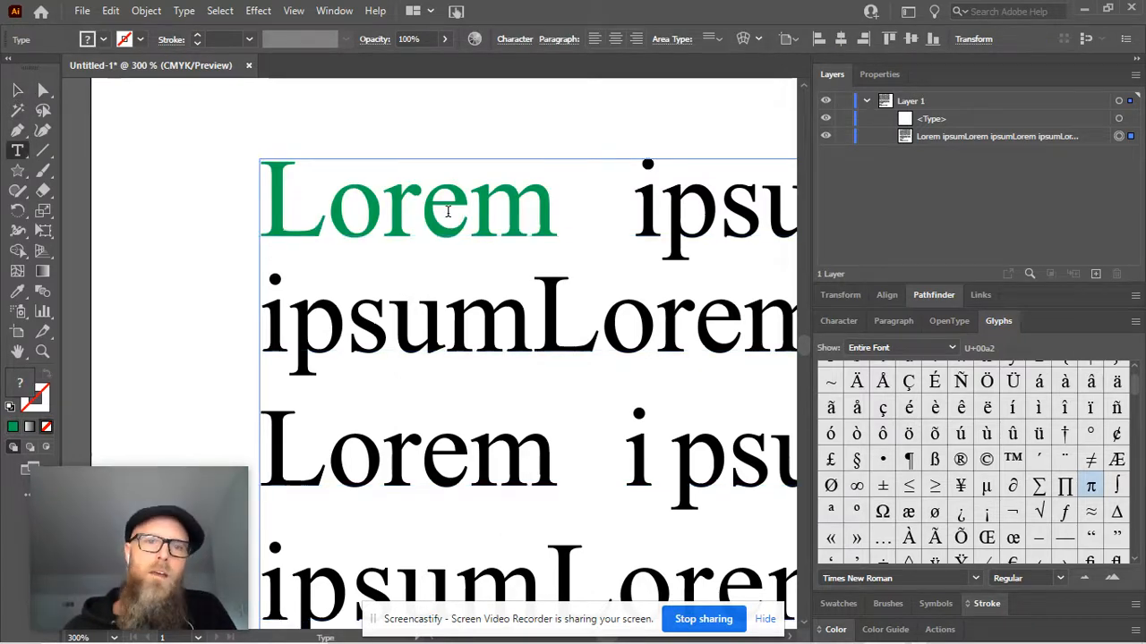
pyautogui.click(471, 215)
pyautogui.moveTo(470, 214); pyautogui.dragTo(327, 214)
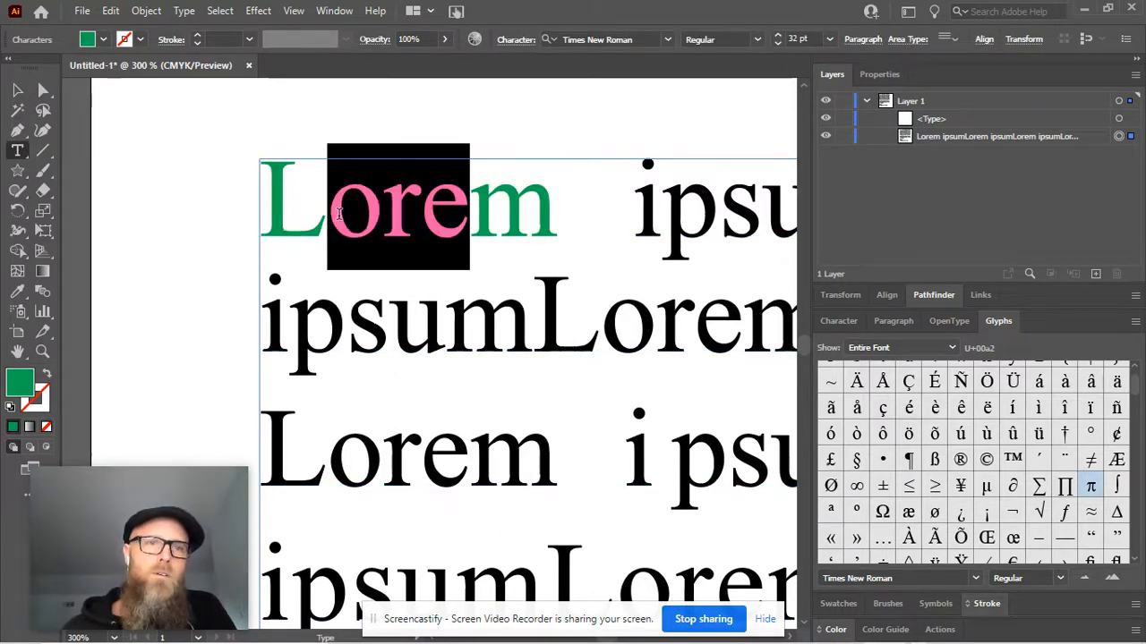
pyautogui.click(141, 40)
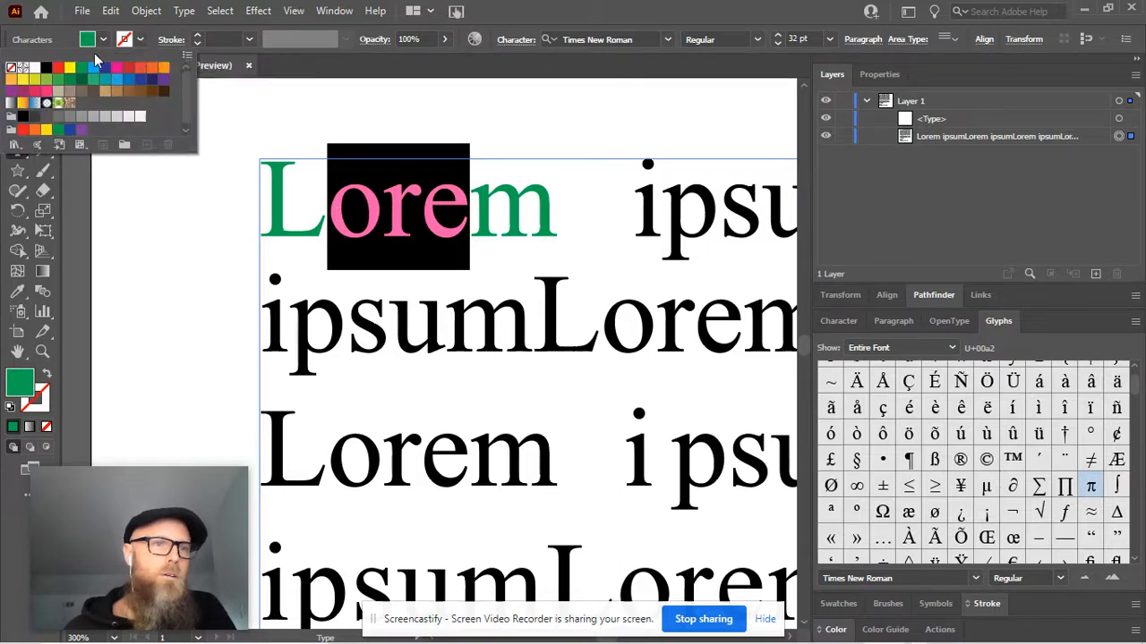
pyautogui.click(69, 71)
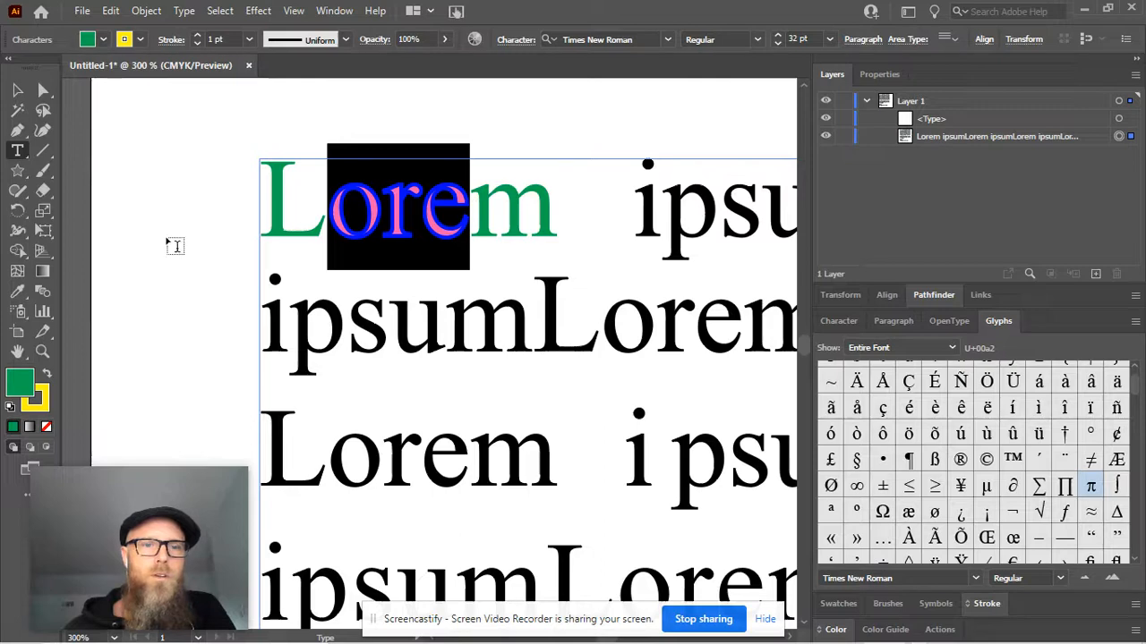
pyautogui.click(18, 91)
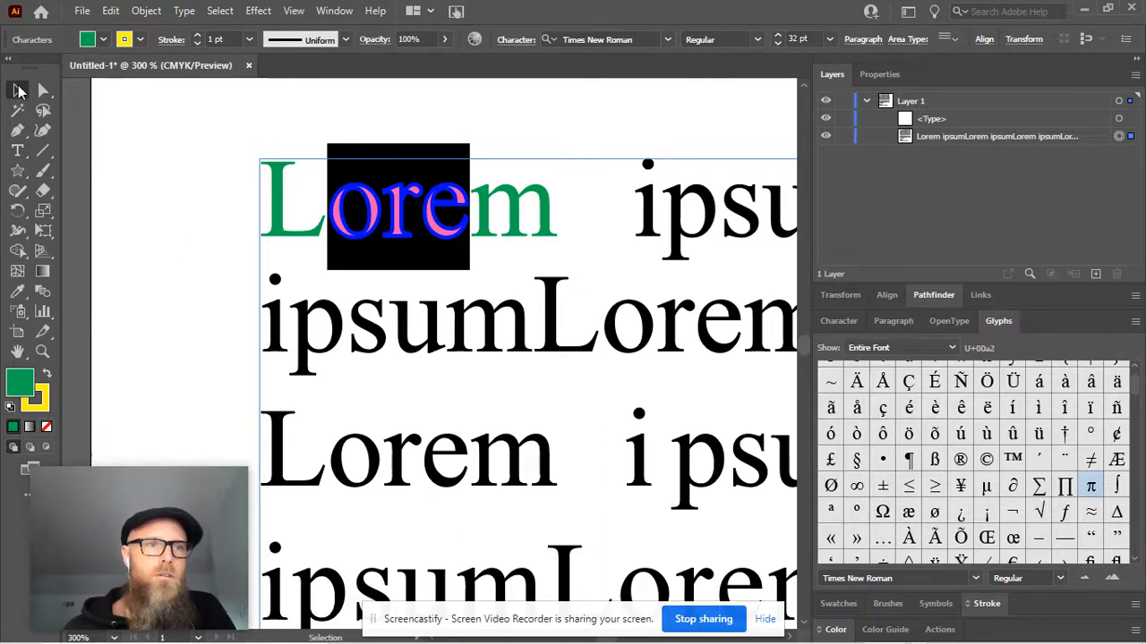
pyautogui.click(200, 249)
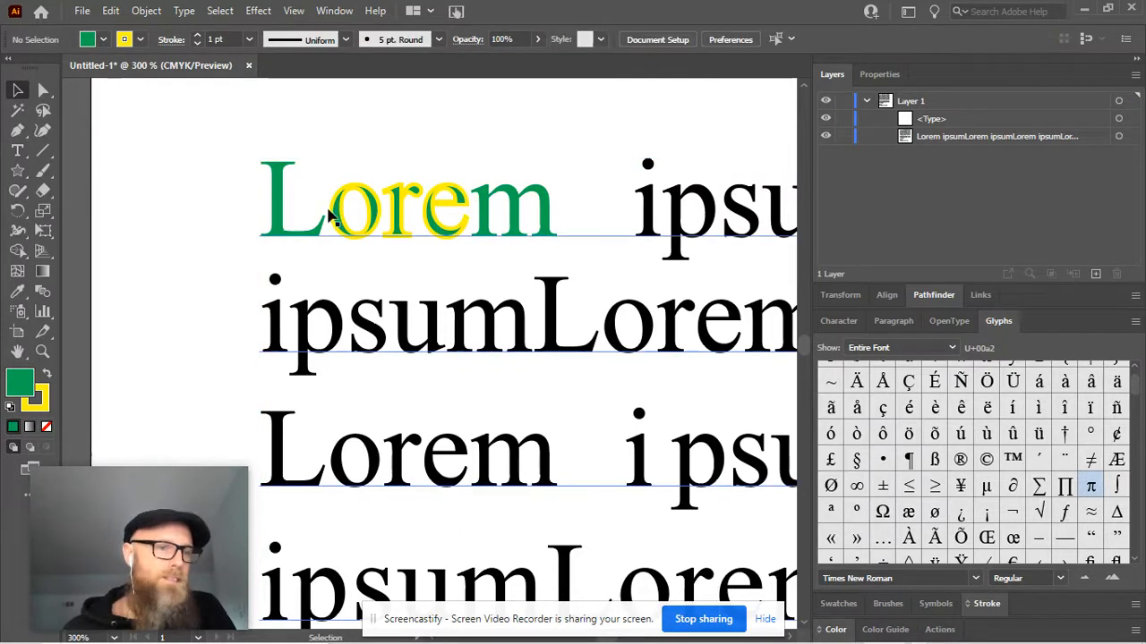
# Increase the stroke weight of the letters "ore" in the green "Lorem" to 3 pt and deselect the text
pyautogui.doubleClick(328, 219)
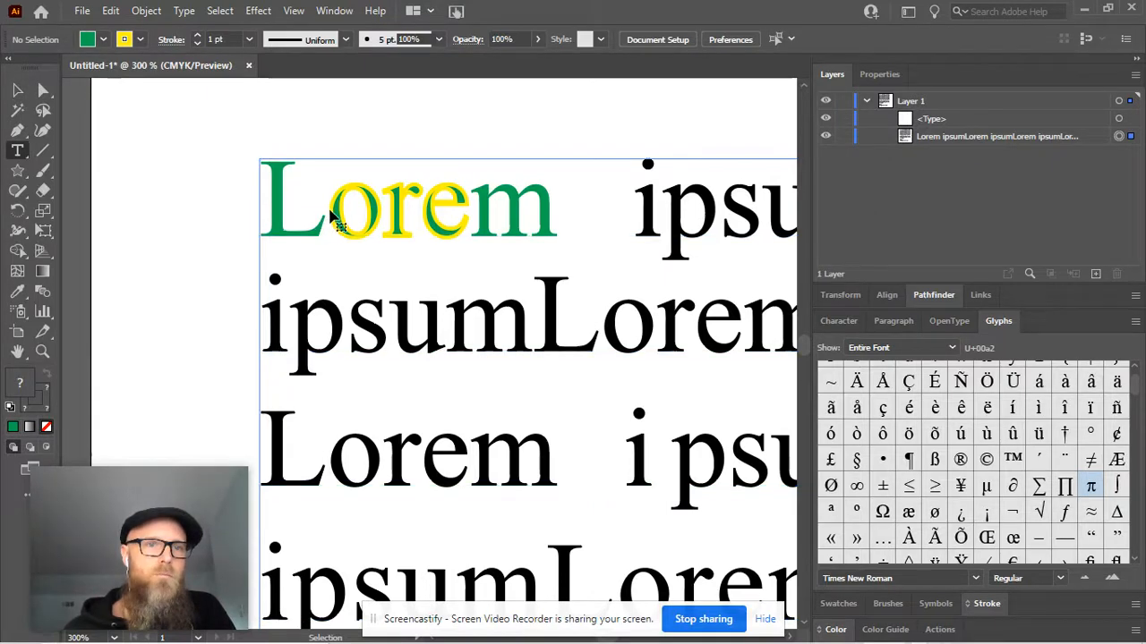
pyautogui.click(331, 218)
pyautogui.moveTo(329, 215); pyautogui.dragTo(469, 204)
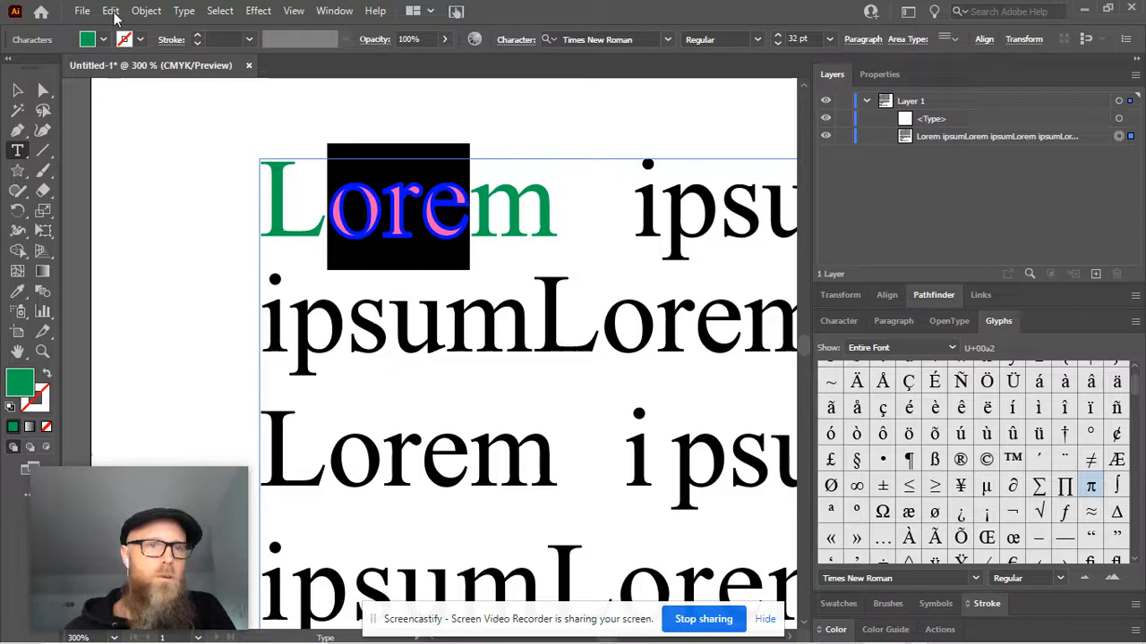
pyautogui.click(198, 36)
pyautogui.click(198, 36)
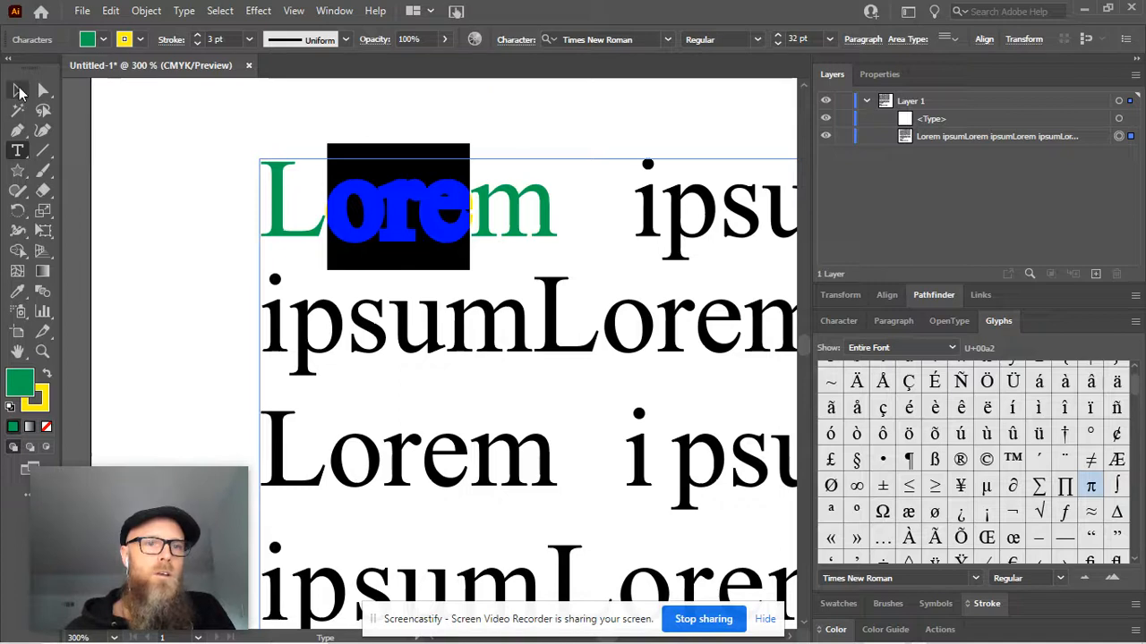
pyautogui.click(20, 90)
pyautogui.click(198, 411)
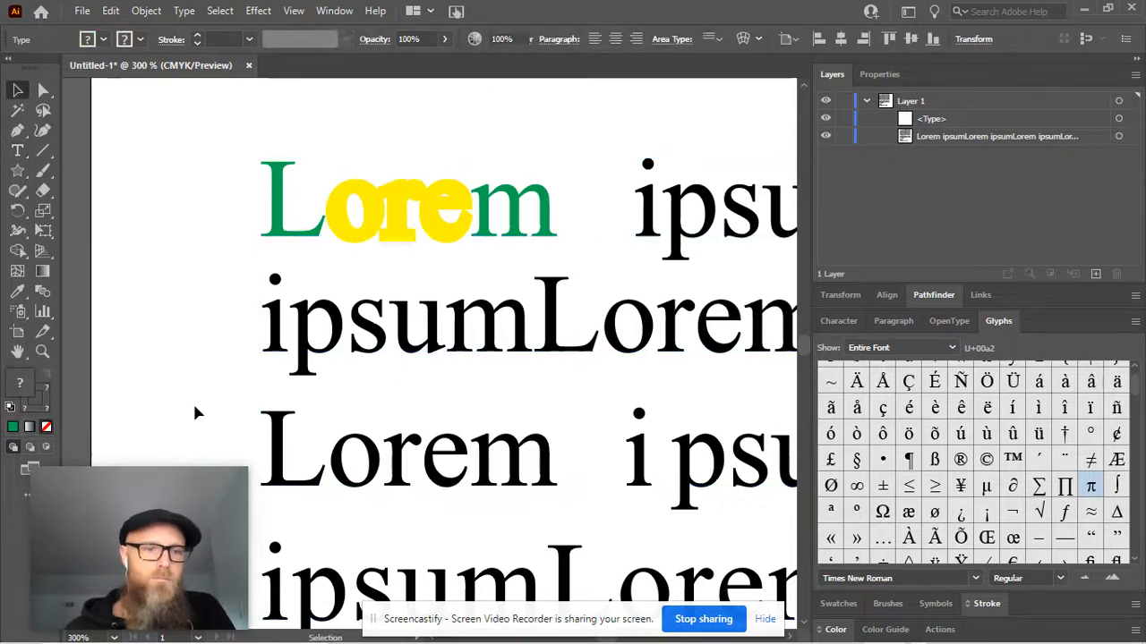